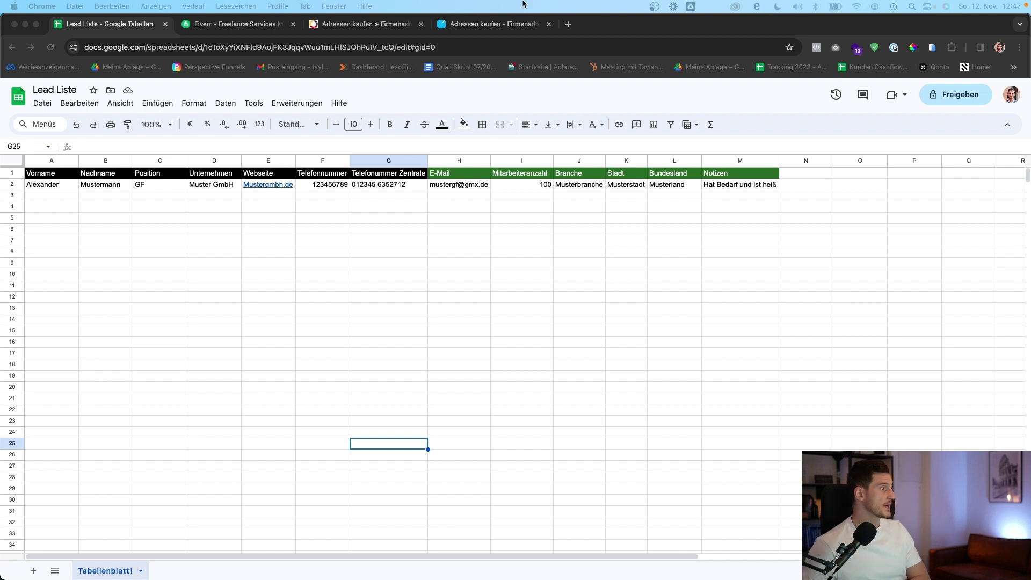
Examine the black-headed columns of the lead list, from Vorname to Telefonnummer Zentrale, using the sample entry in row 2.
click(117, 199)
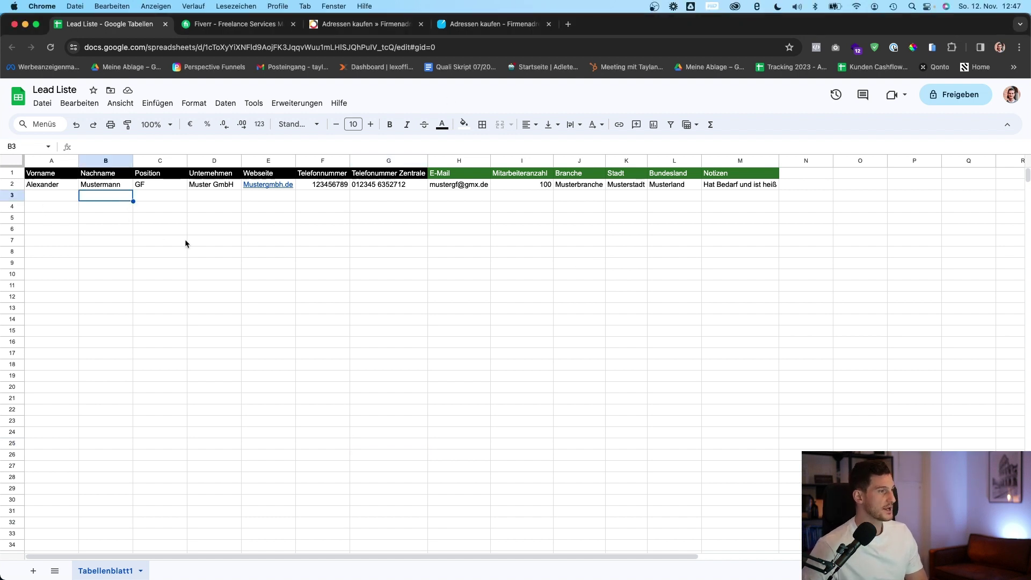
click(165, 209)
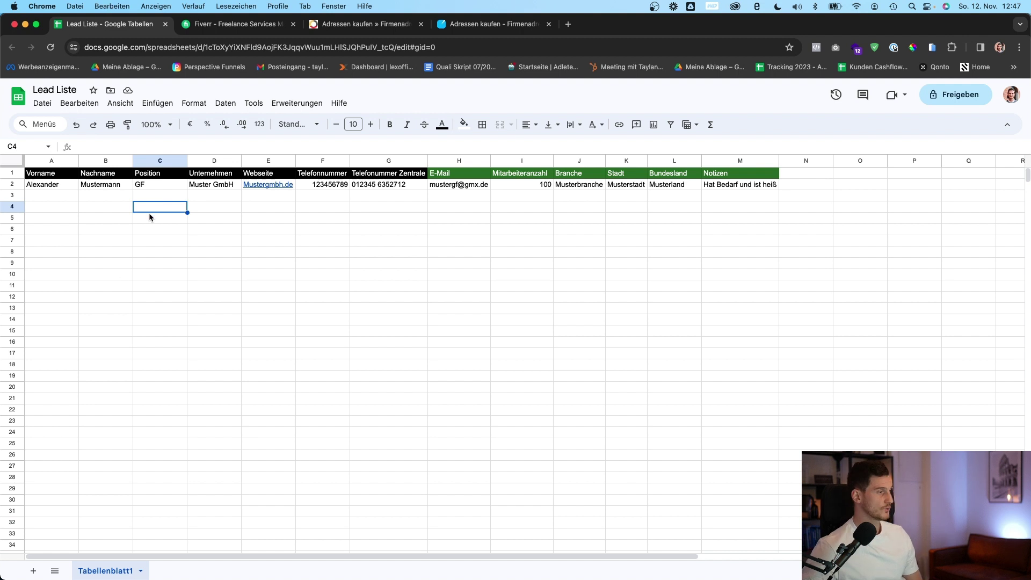
click(46, 199)
click(101, 203)
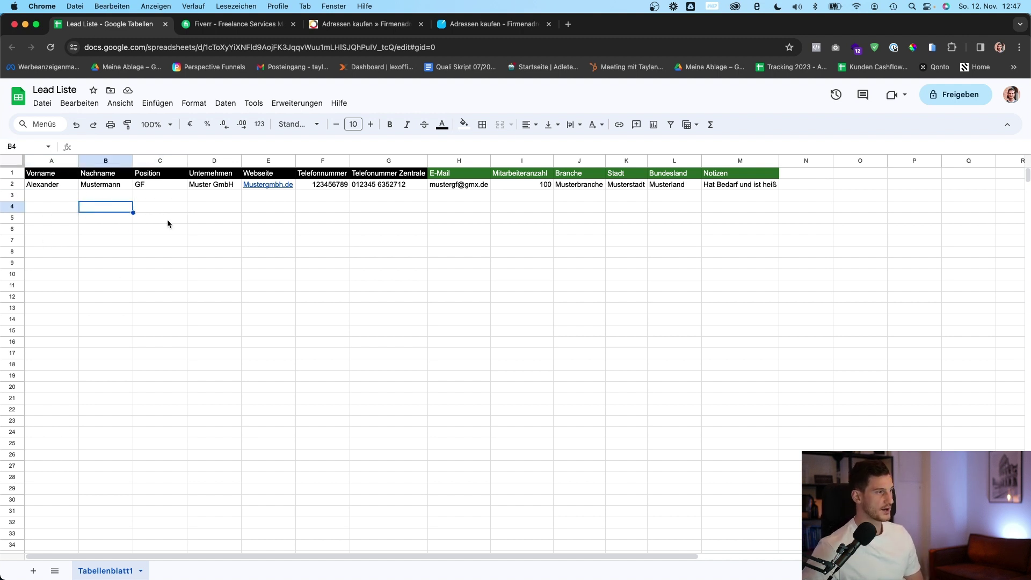
click(164, 197)
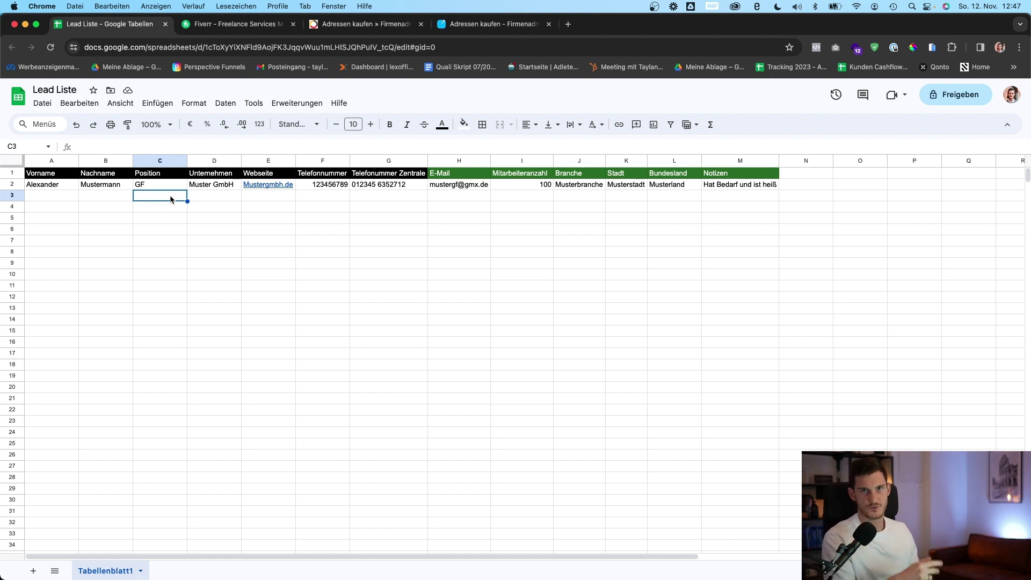
click(69, 188)
click(121, 188)
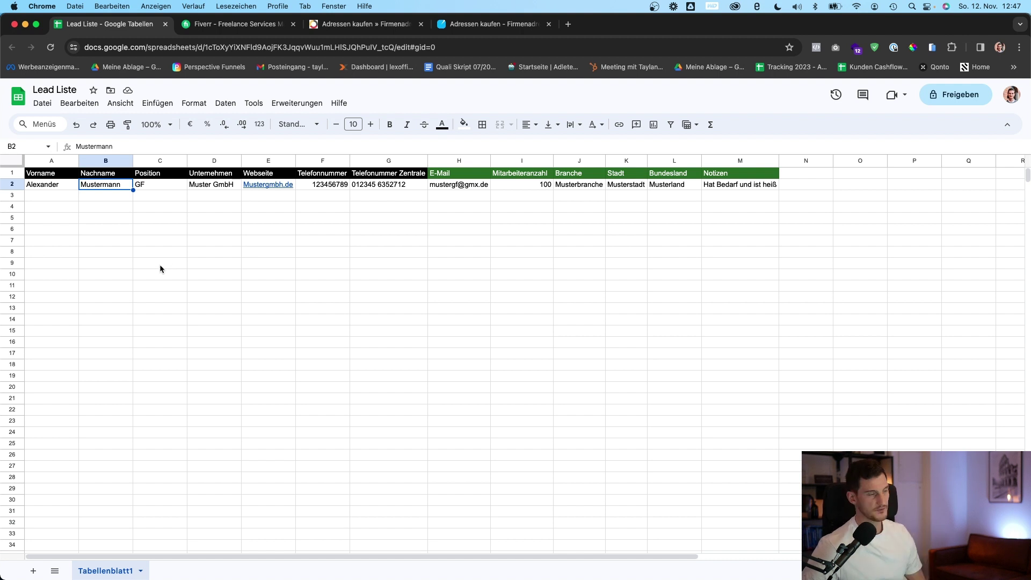
click(49, 199)
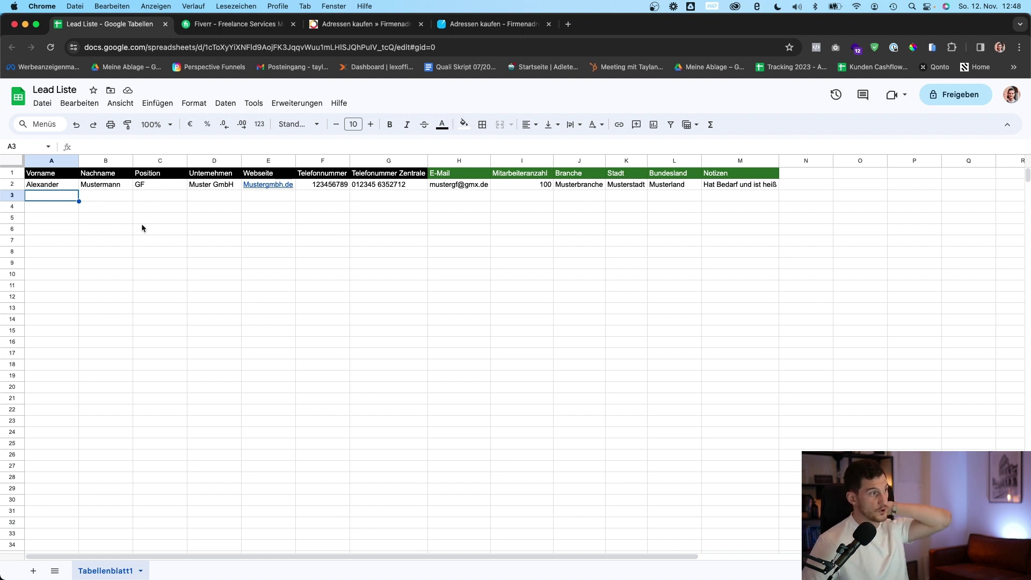
click(160, 188)
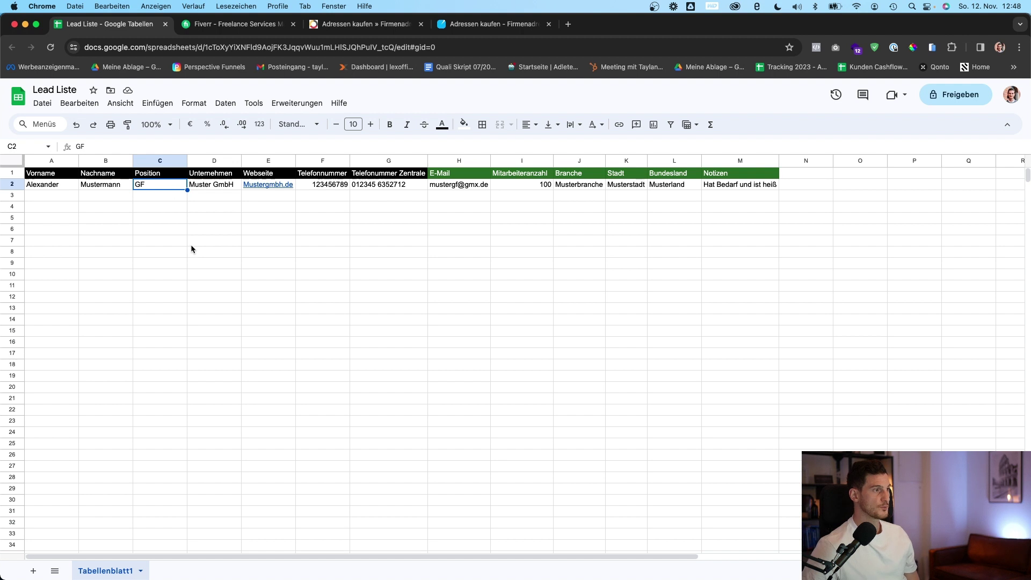
click(211, 189)
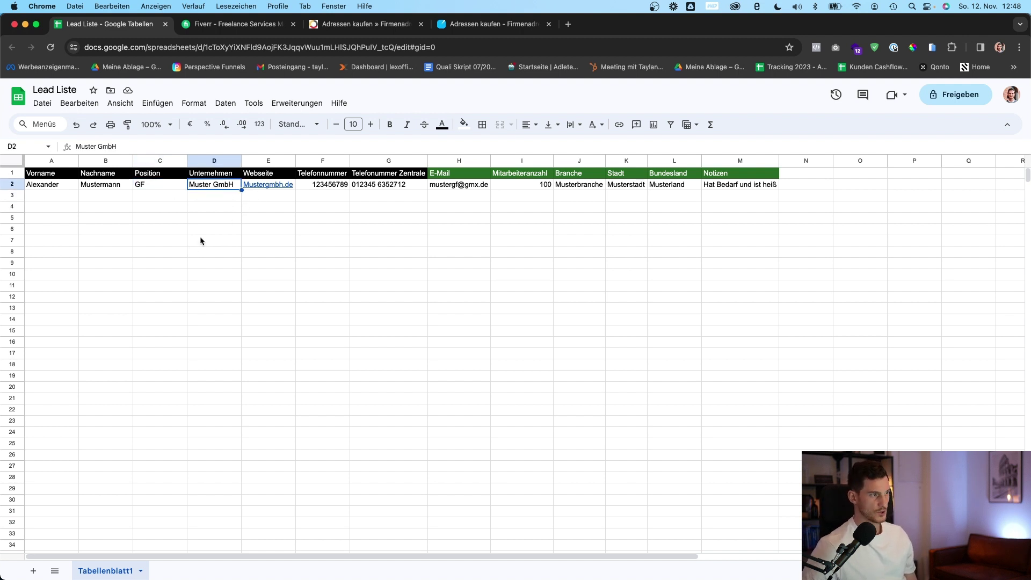
click(309, 186)
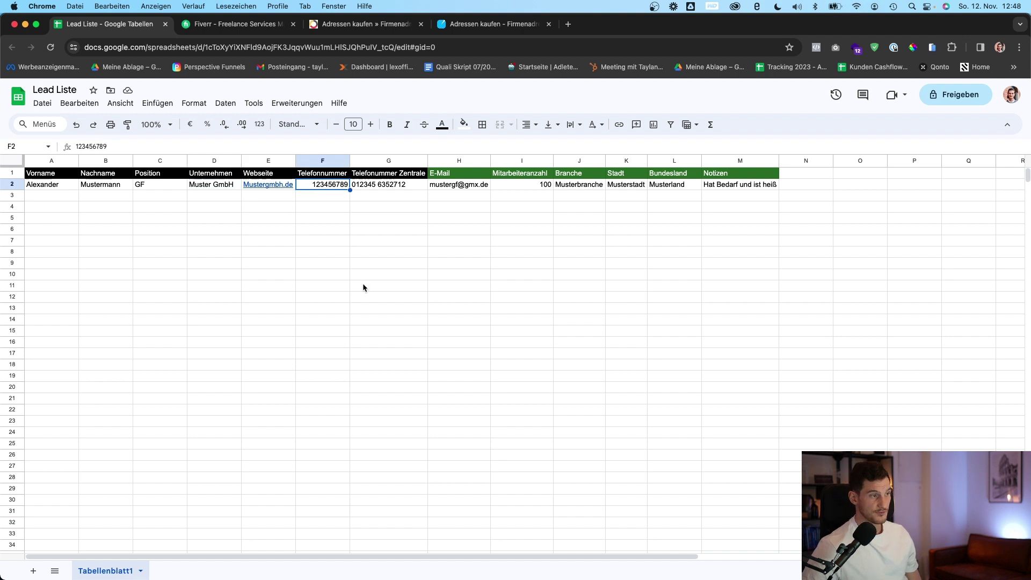
click(46, 186)
drag(46, 186, 107, 186)
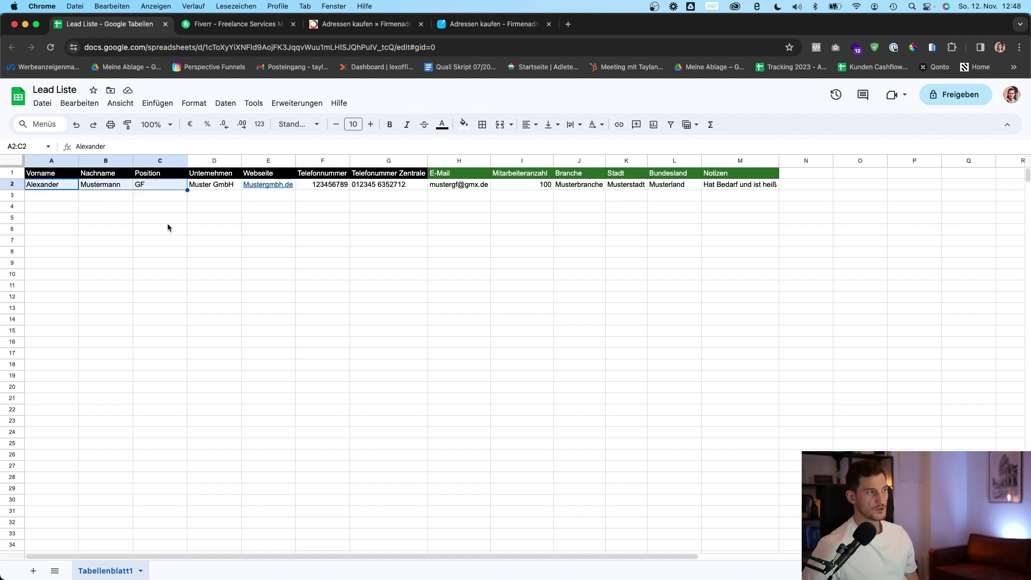
click(167, 223)
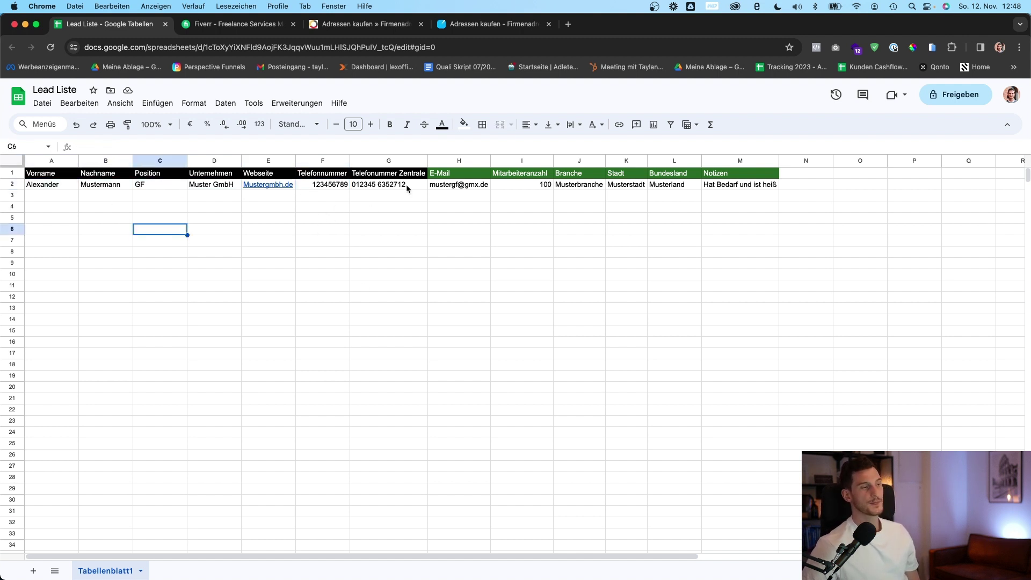
click(379, 188)
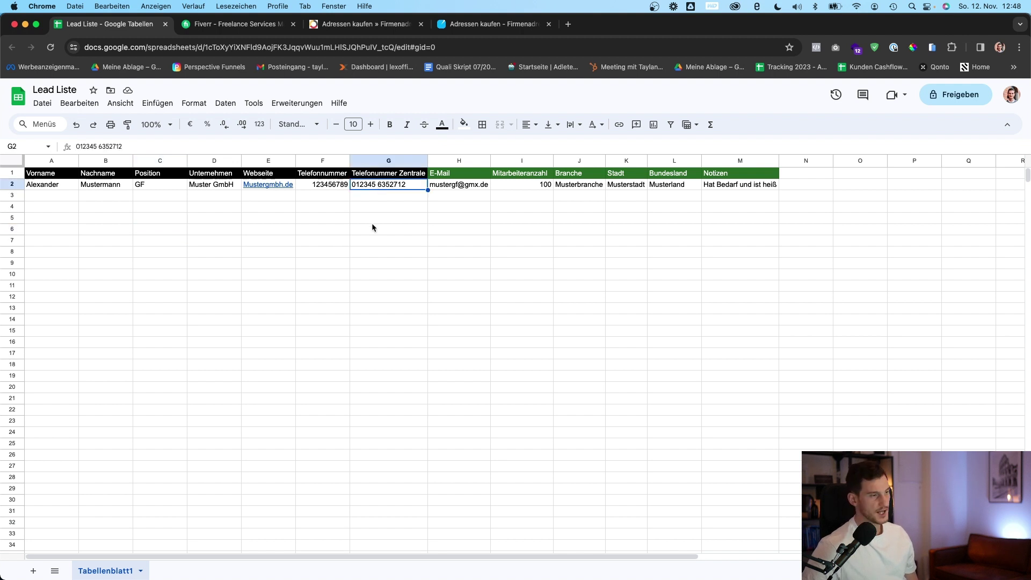
click(106, 197)
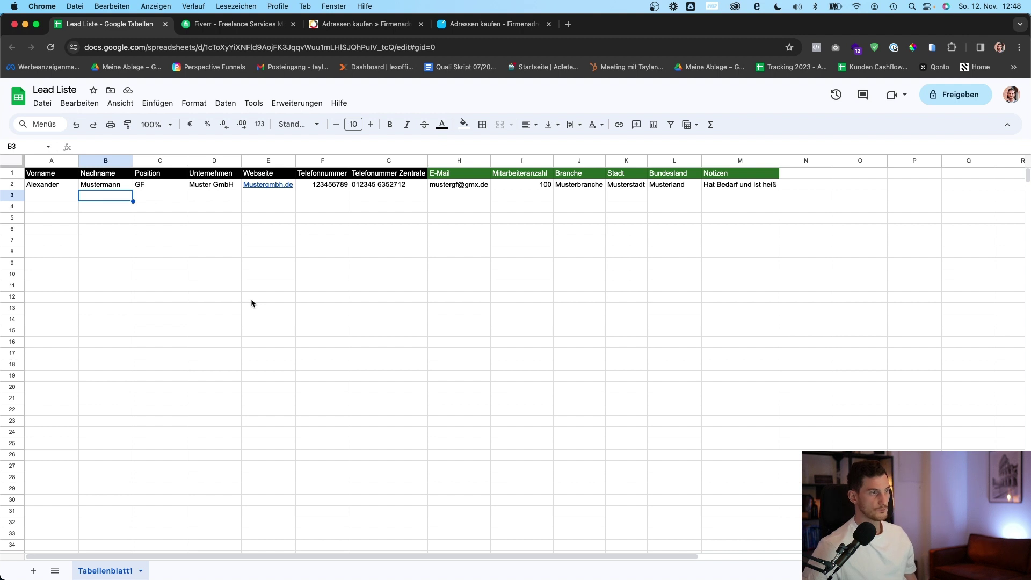
Review the range of green-headed columns and inspect the sample contact's E-Mail entry alongside the first and last name.
click(460, 186)
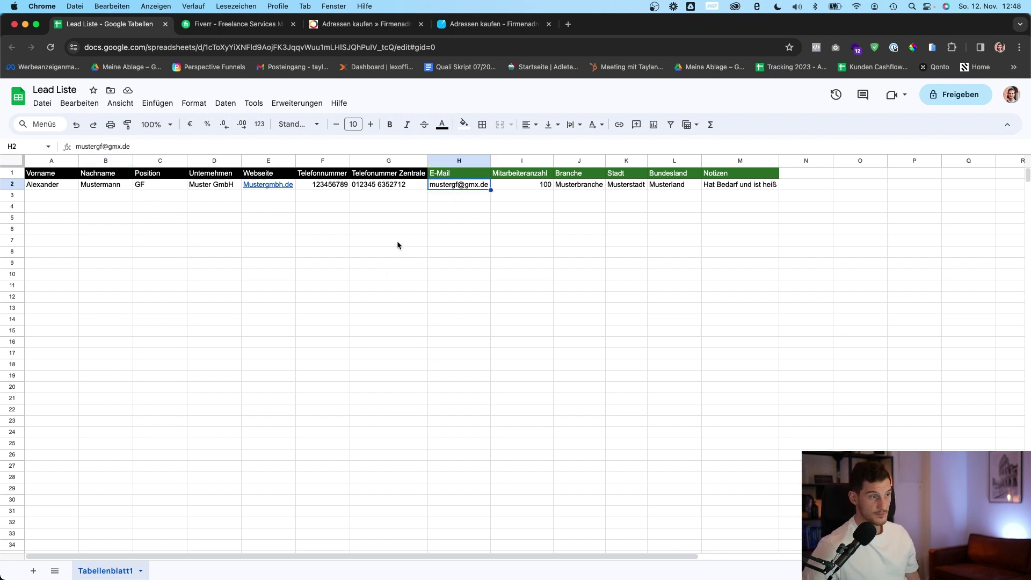
click(135, 196)
drag(457, 173, 731, 179)
click(733, 218)
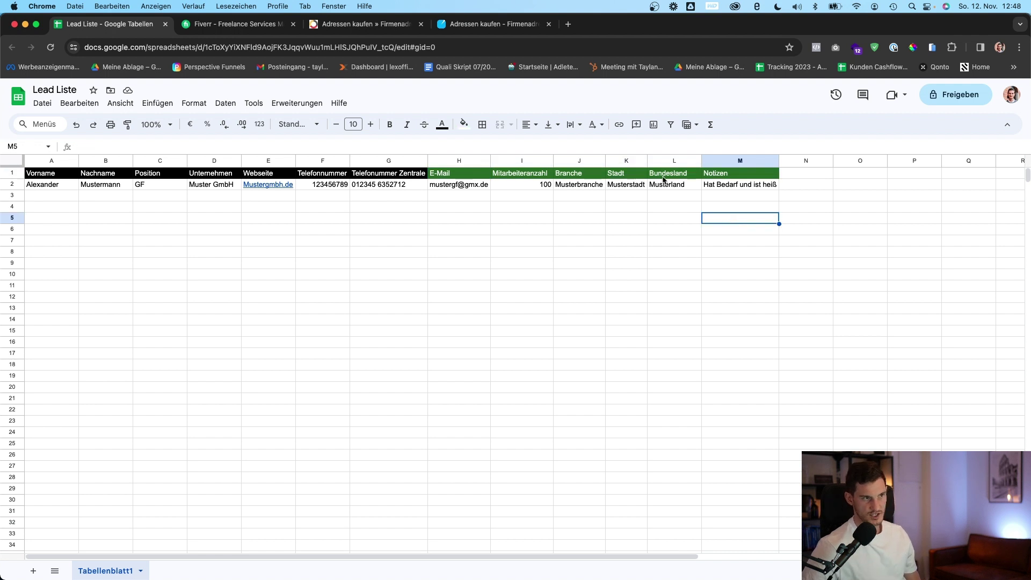
click(457, 198)
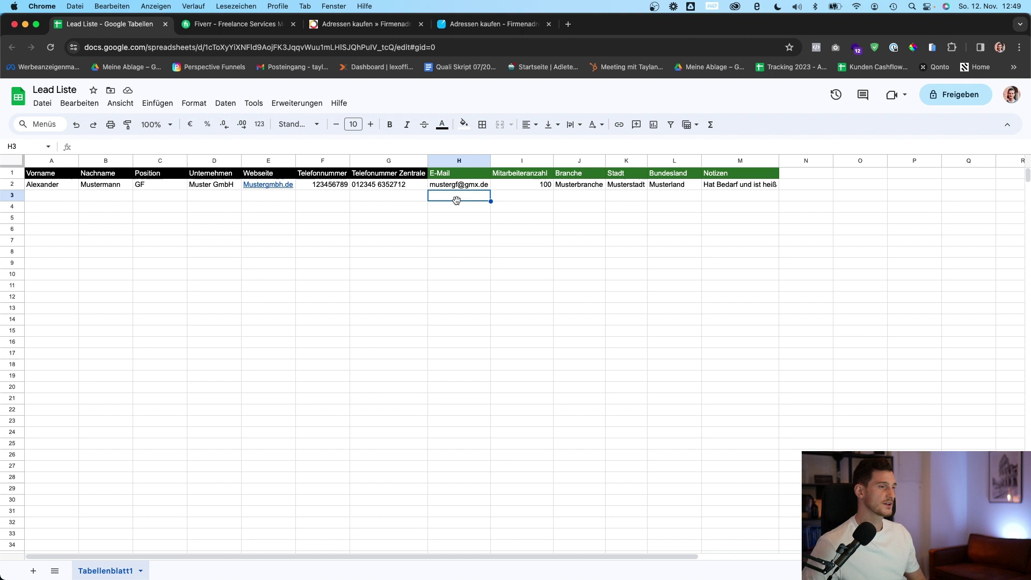
mouse_move(476, 185)
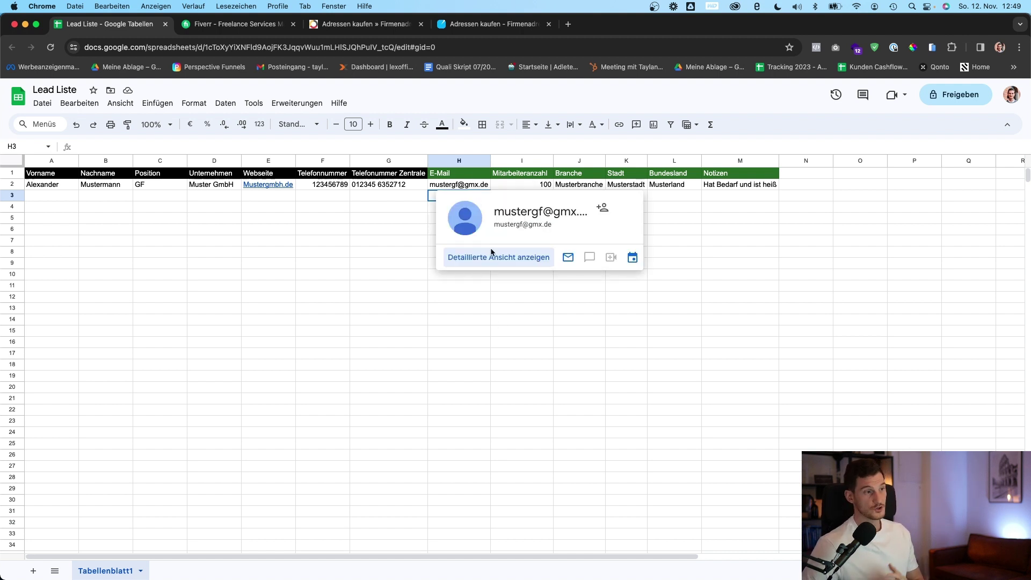
drag(49, 185, 91, 185)
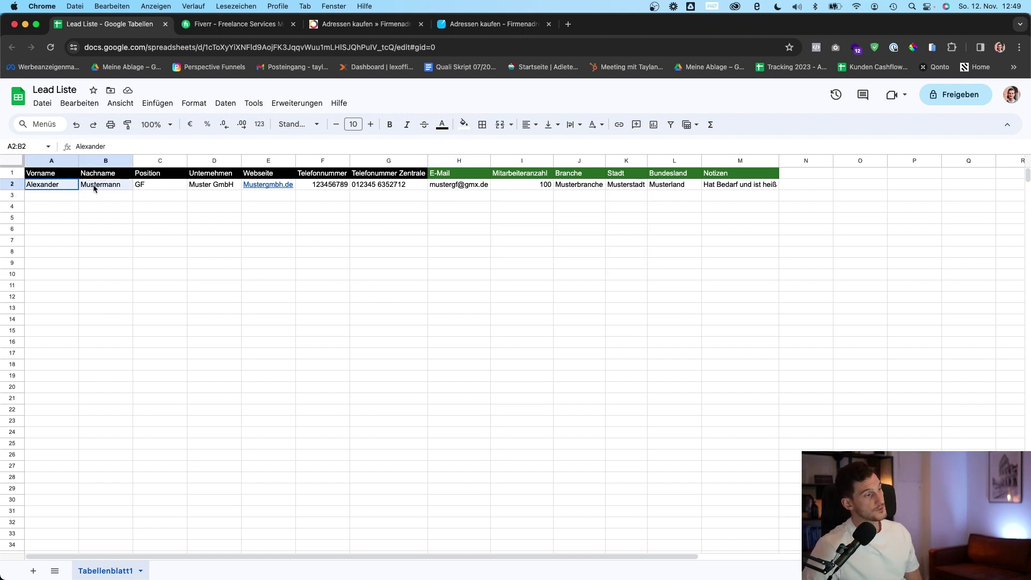
click(269, 218)
click(473, 196)
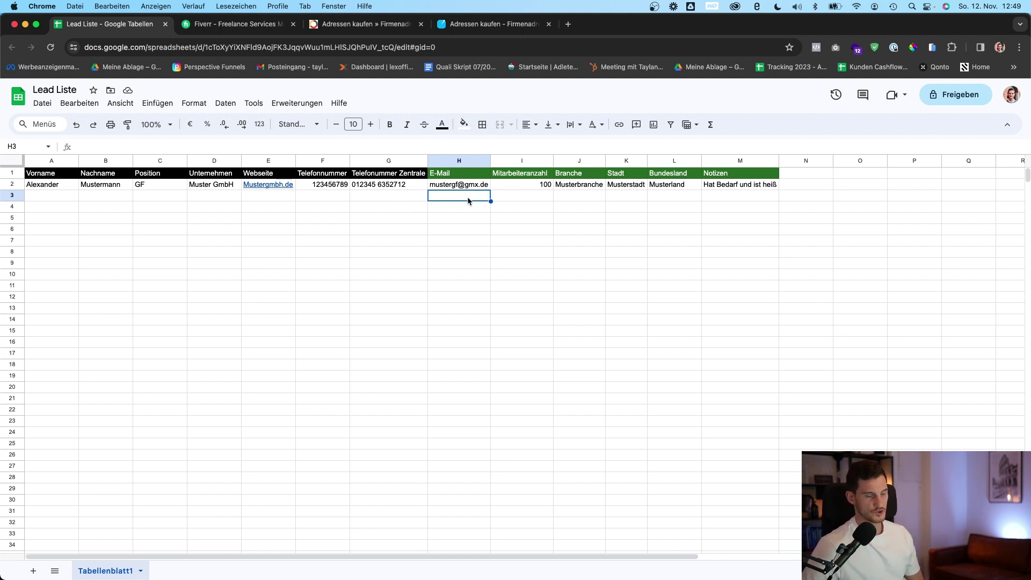
mouse_move(469, 189)
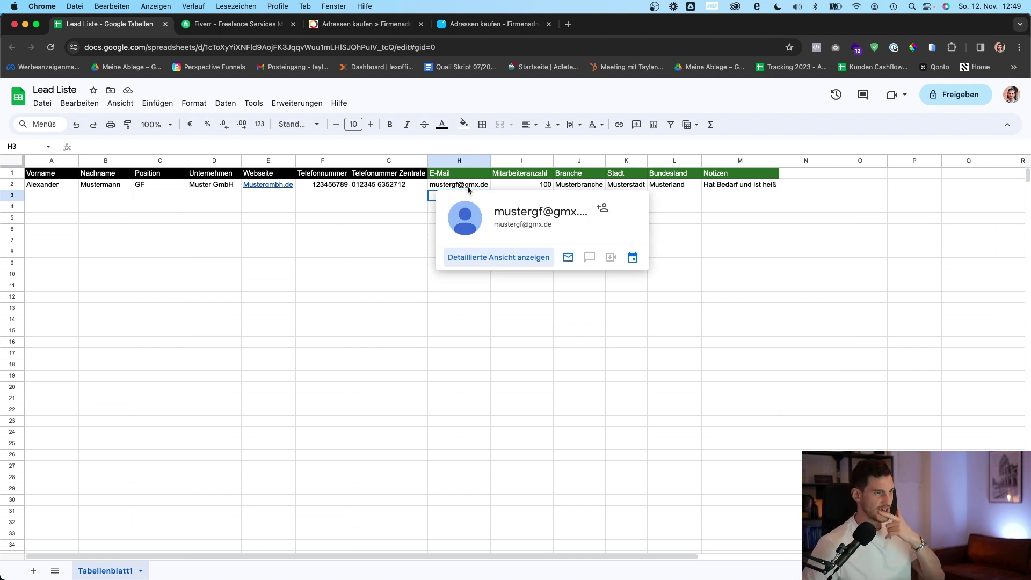
click(409, 213)
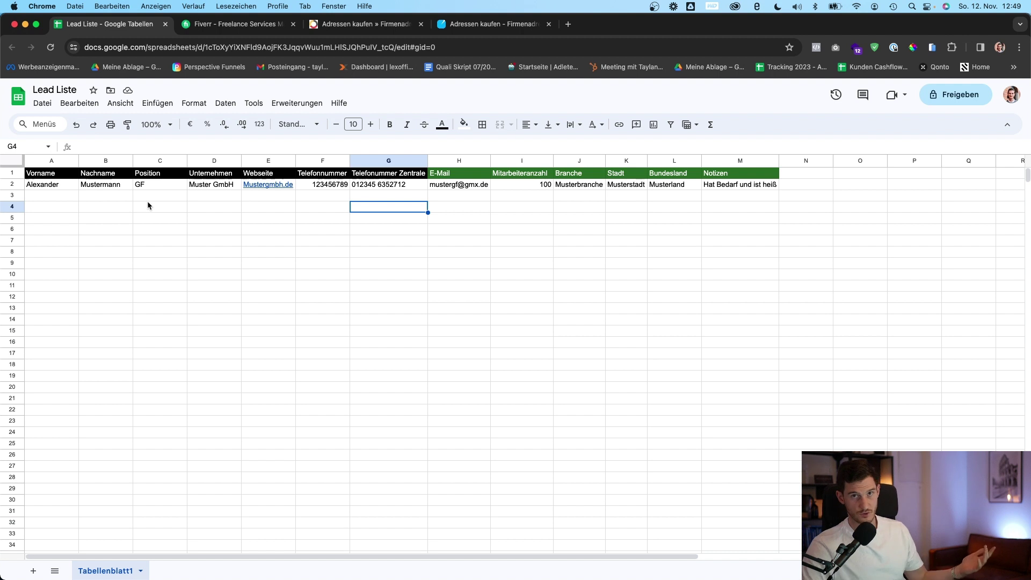
Examine the Mitarbeiteranzahl, Branche, Stadt and Bundesland columns of the lead list, including the span from E-Mail to Notizen.
click(532, 184)
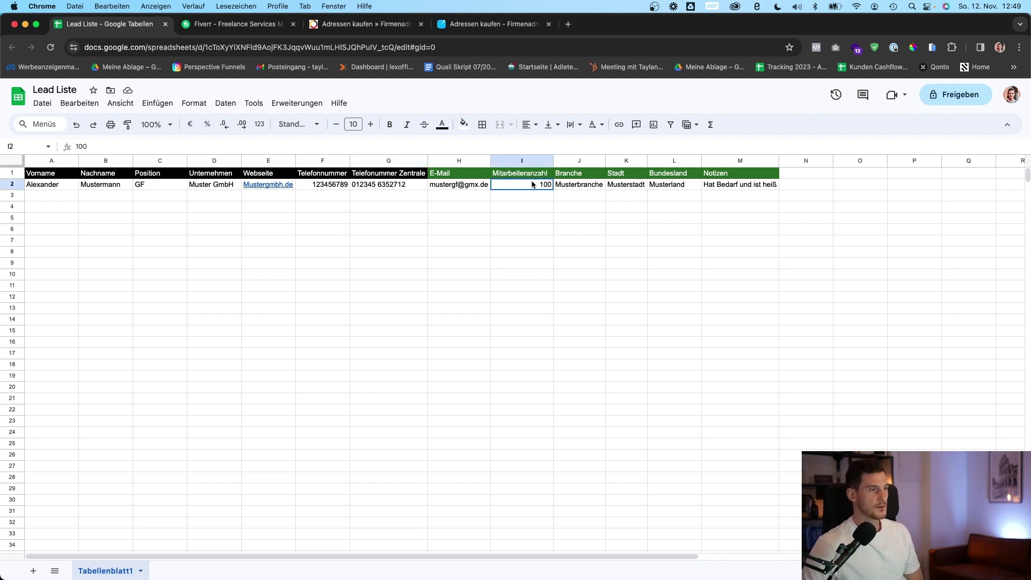
click(549, 210)
click(542, 196)
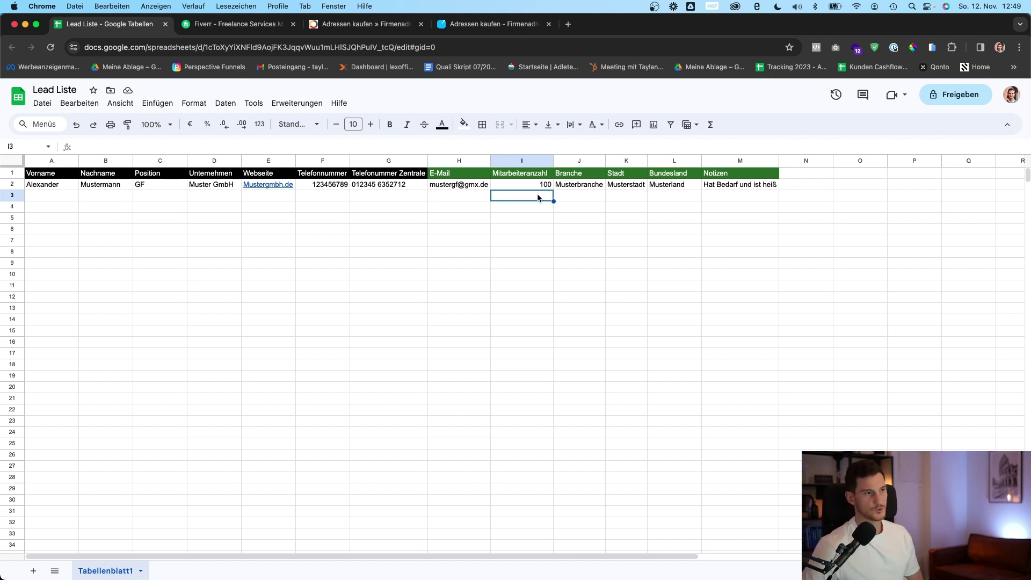
click(568, 196)
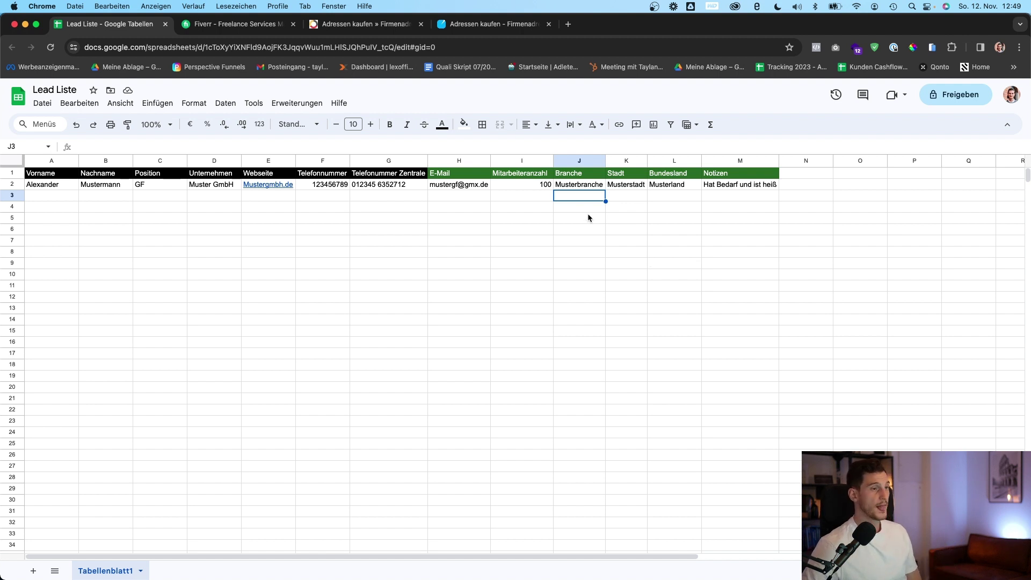
key(Right)
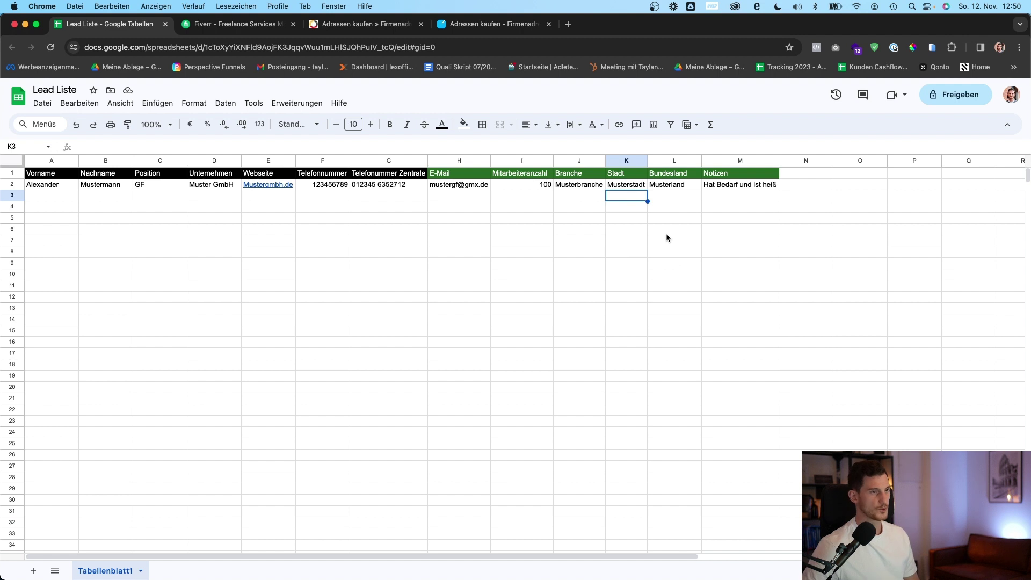
key(Right)
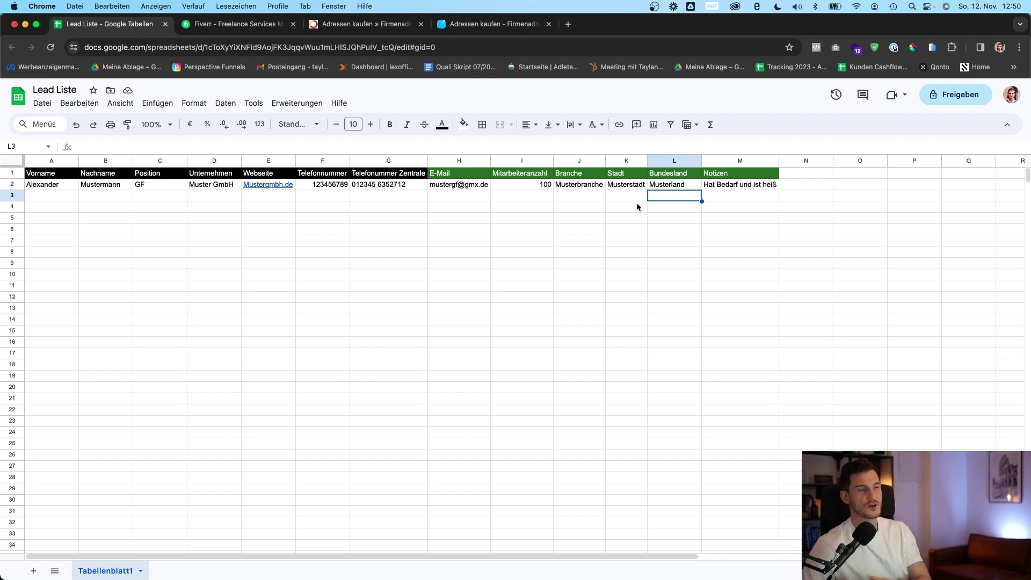
drag(468, 196, 761, 193)
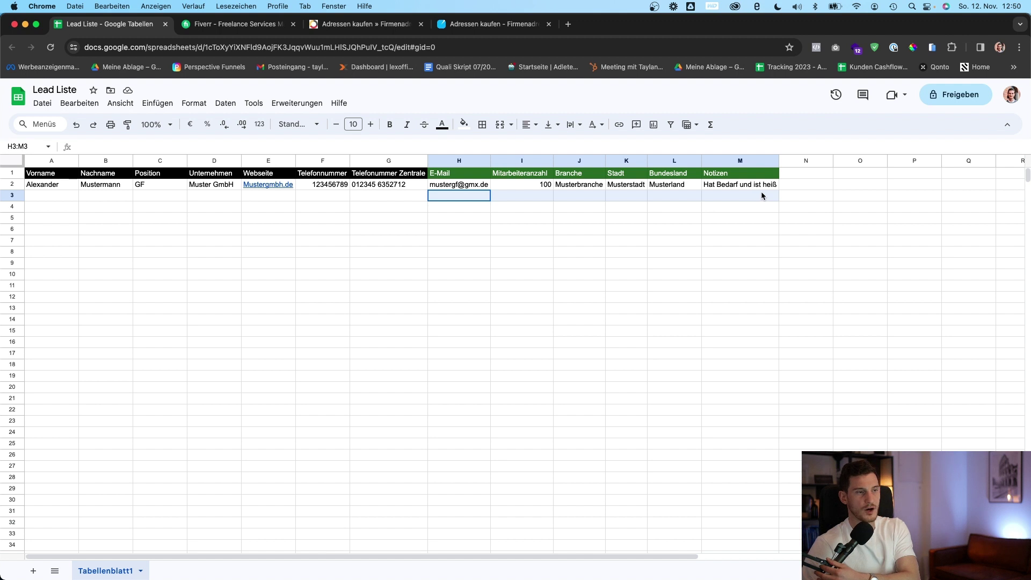
Examine the Notizen column and the empty cells below its sample note.
click(716, 242)
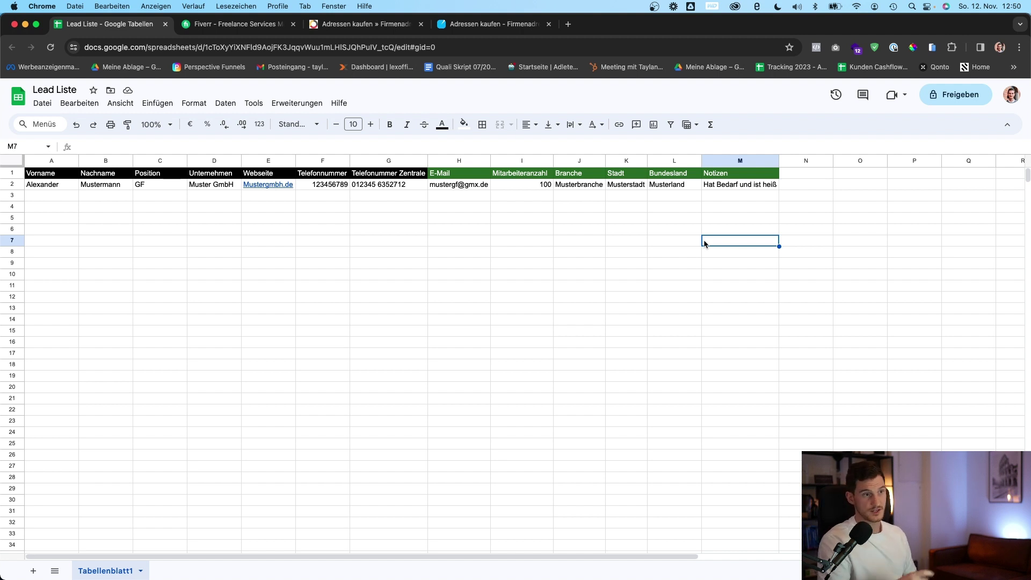
drag(726, 197, 736, 233)
click(739, 228)
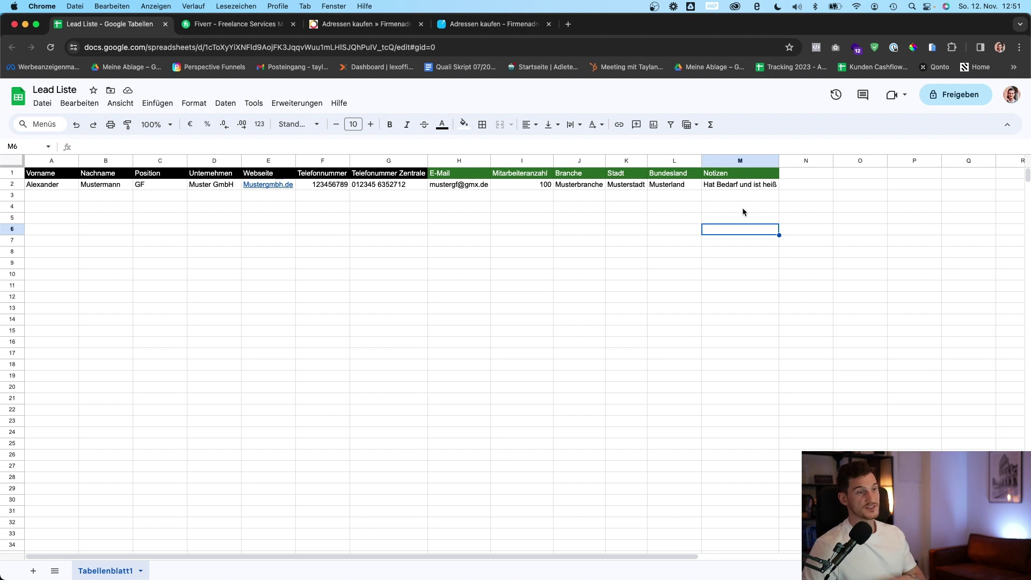
click(733, 204)
click(722, 198)
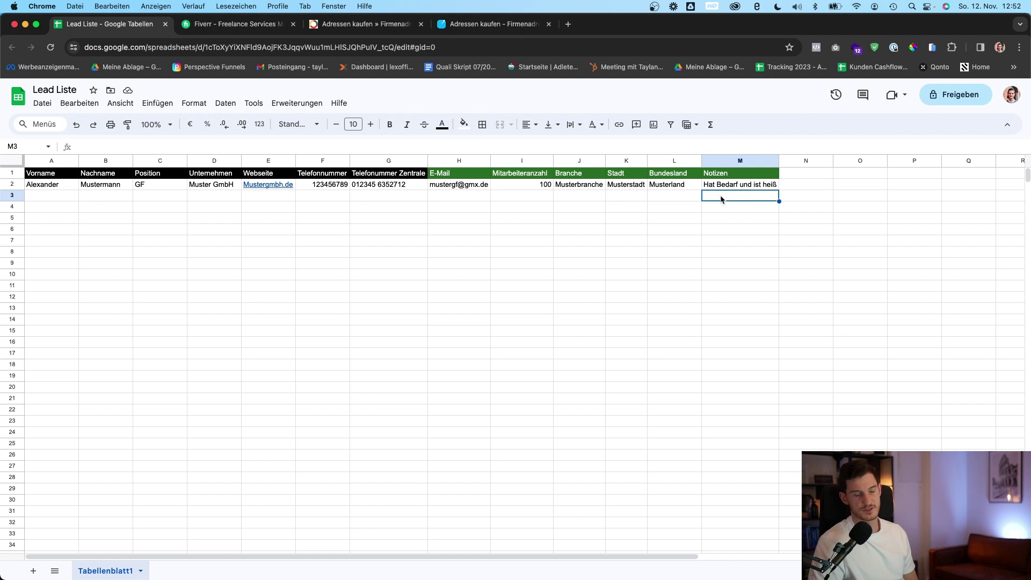
drag(723, 197, 723, 242)
click(760, 265)
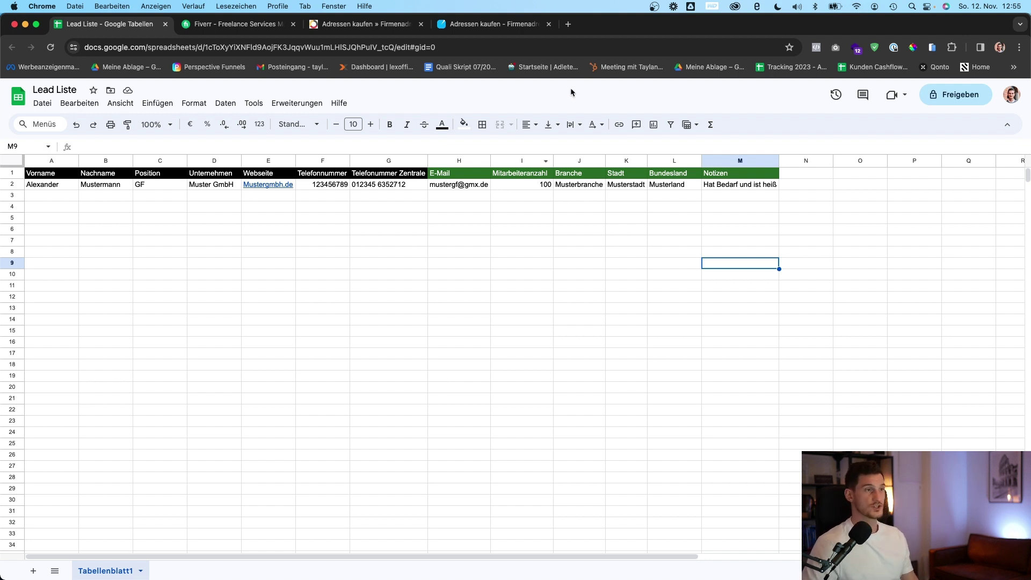
Open google.de in a new browser tab and return to the Lead Liste spreadsheet.
click(569, 25)
text(google.de)
key(Return)
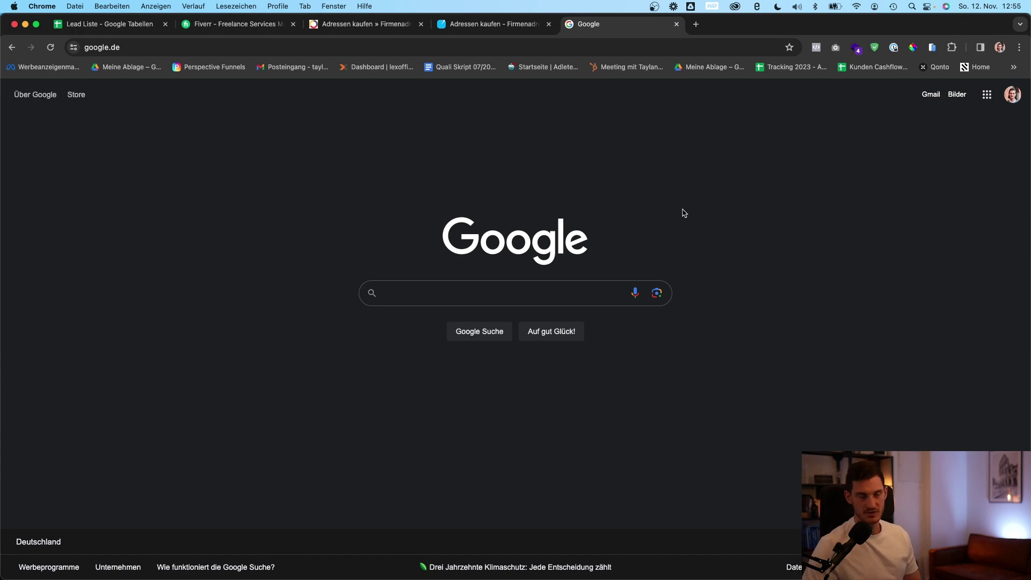
click(107, 24)
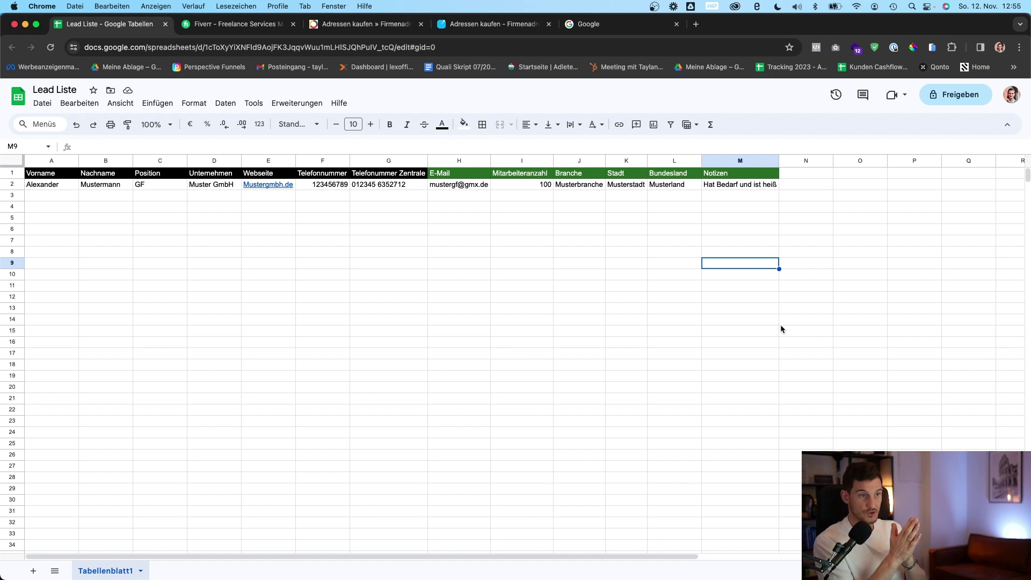
Search Gelbe Seiten for the business type Friseure in the city of Mainz.
click(651, 23)
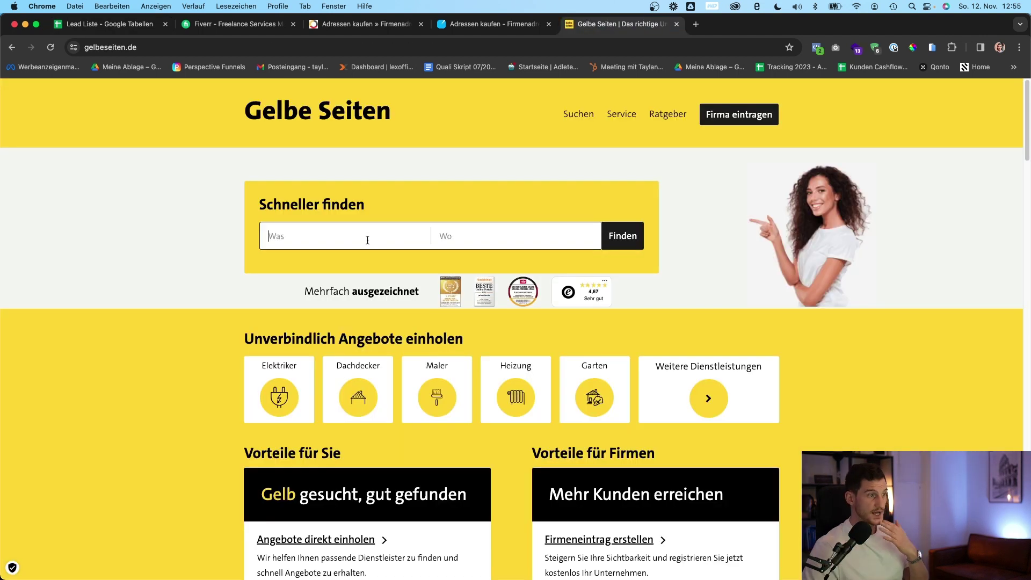
text(Friseur)
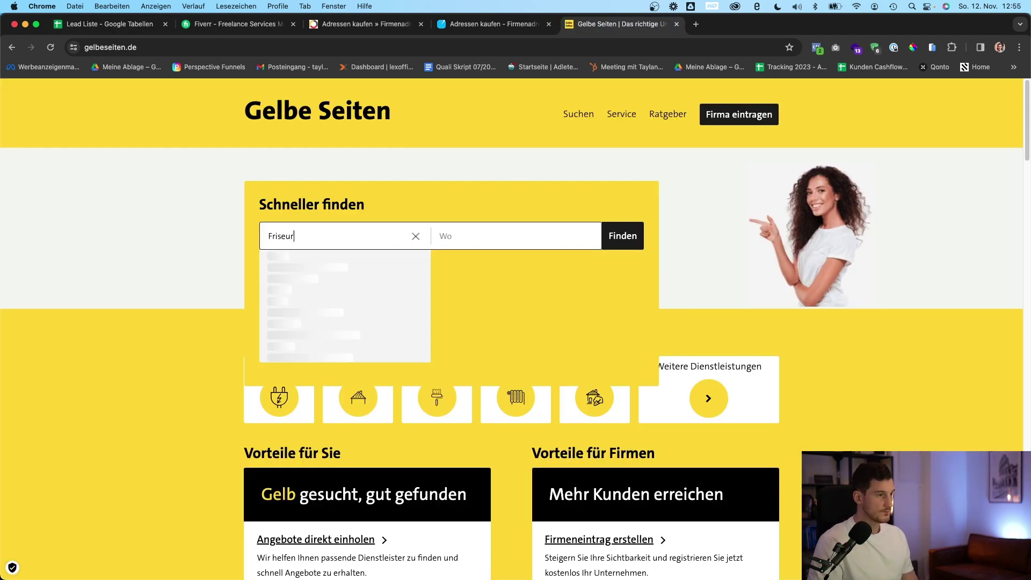
click(352, 258)
click(496, 236)
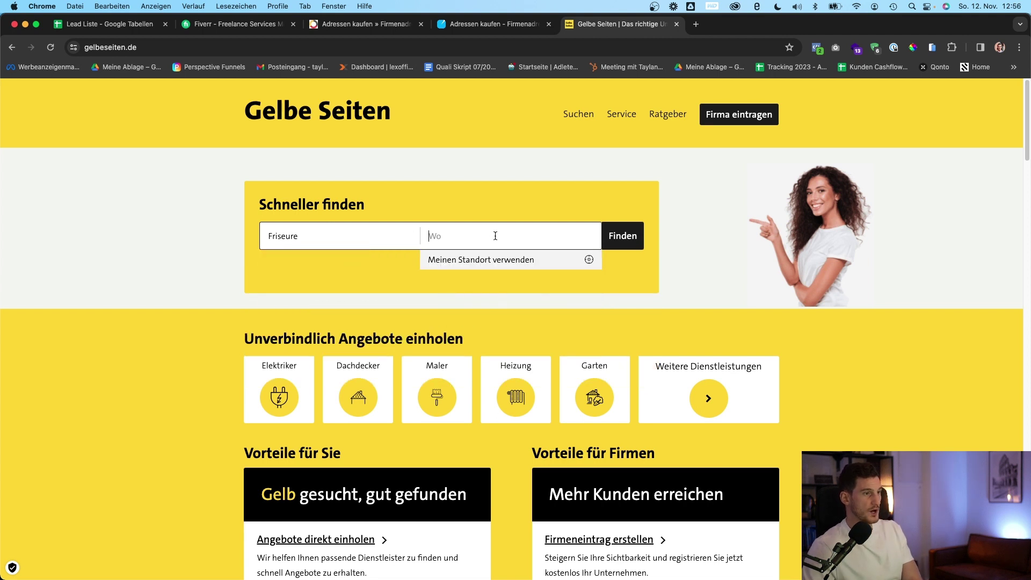
text(Mainz)
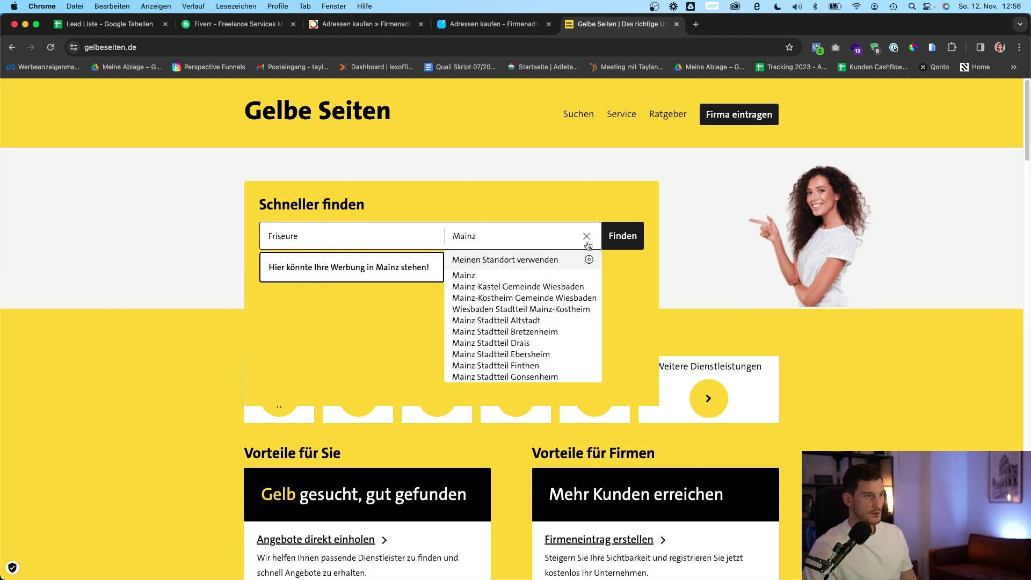
click(633, 238)
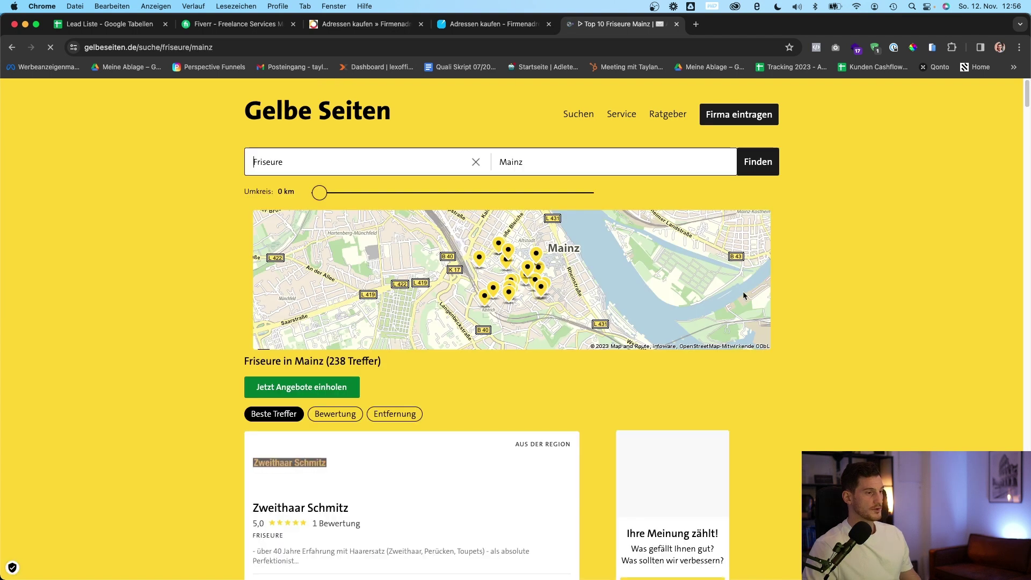
Look over the hairdresser listings for Mainz and open the website linked in the Zweithaar Schmitz entry.
scroll(896, 302, down, 4)
scroll(886, 297, down, 15)
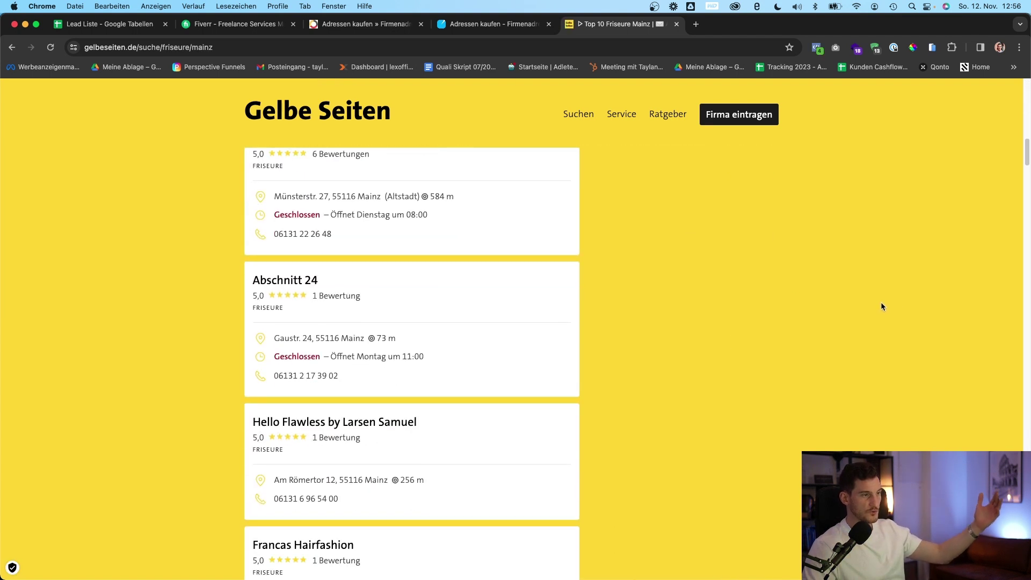
scroll(881, 307, up, 15)
scroll(881, 311, up, 6)
scroll(881, 310, down, 6)
scroll(541, 355, up, 3)
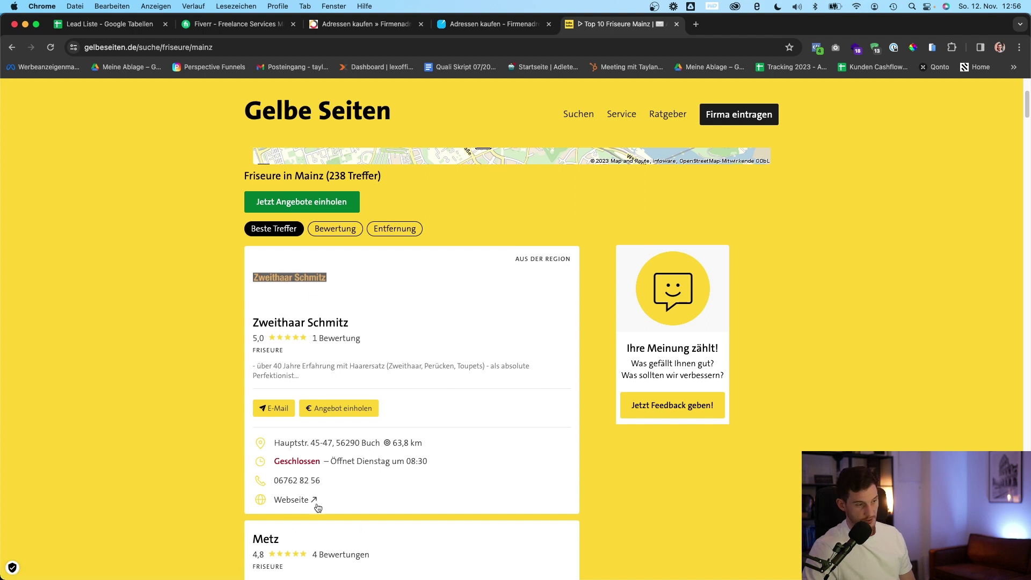
click(312, 501)
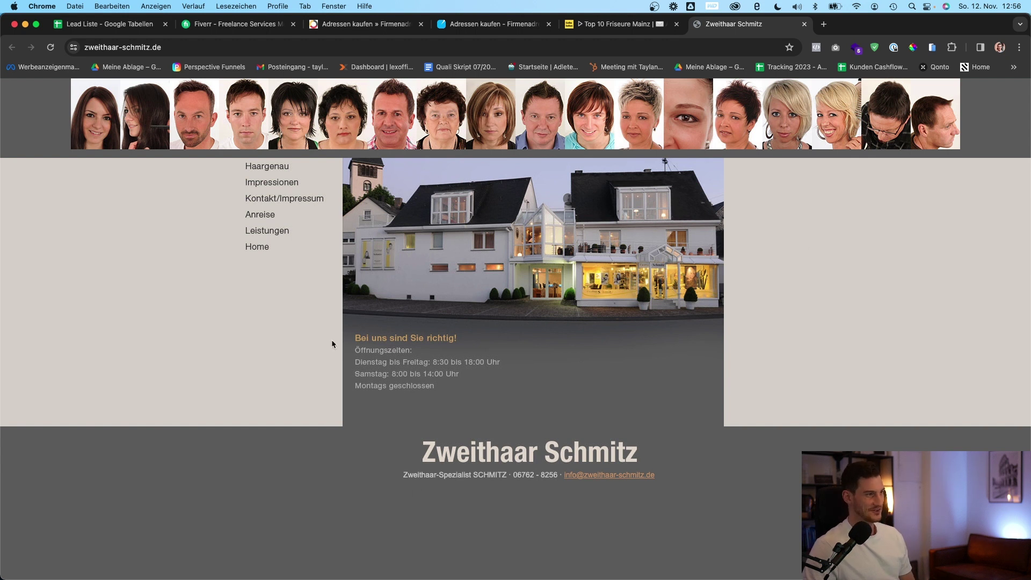
Check the Impressionen, Home and Haargenau pages of the salon's website and open its Kontakt/Impressum page for the owner's details.
click(288, 181)
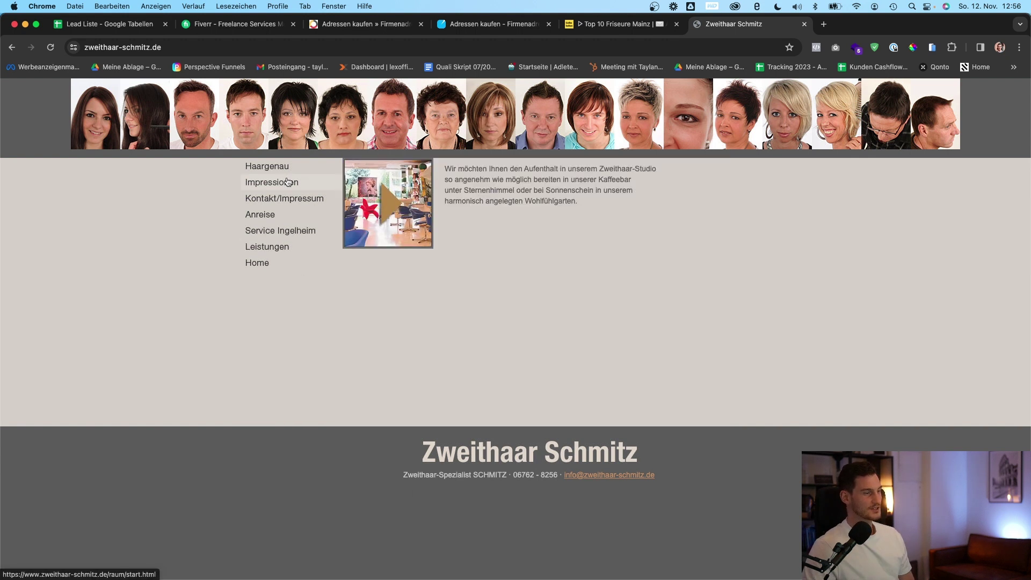
click(258, 265)
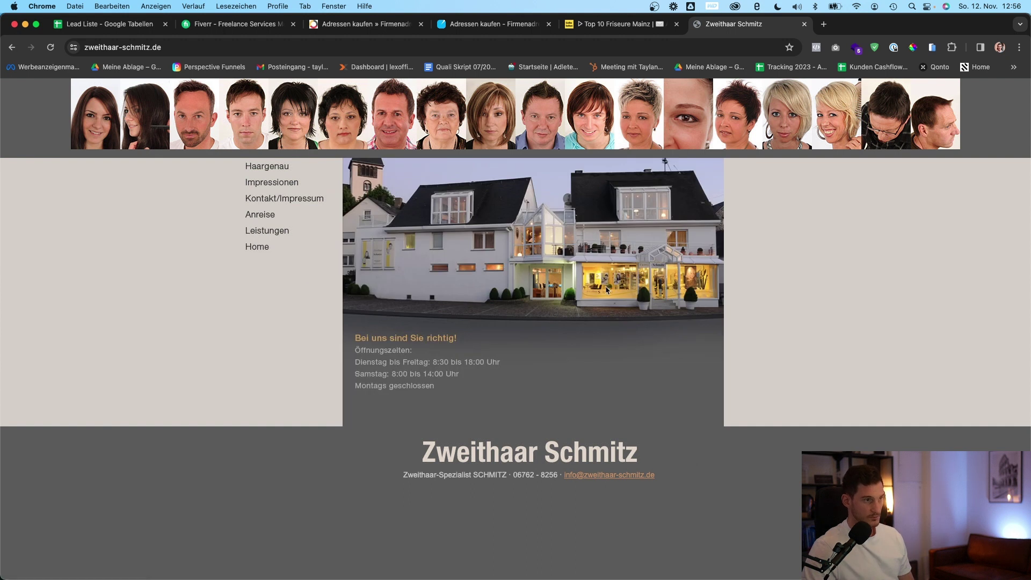
click(270, 168)
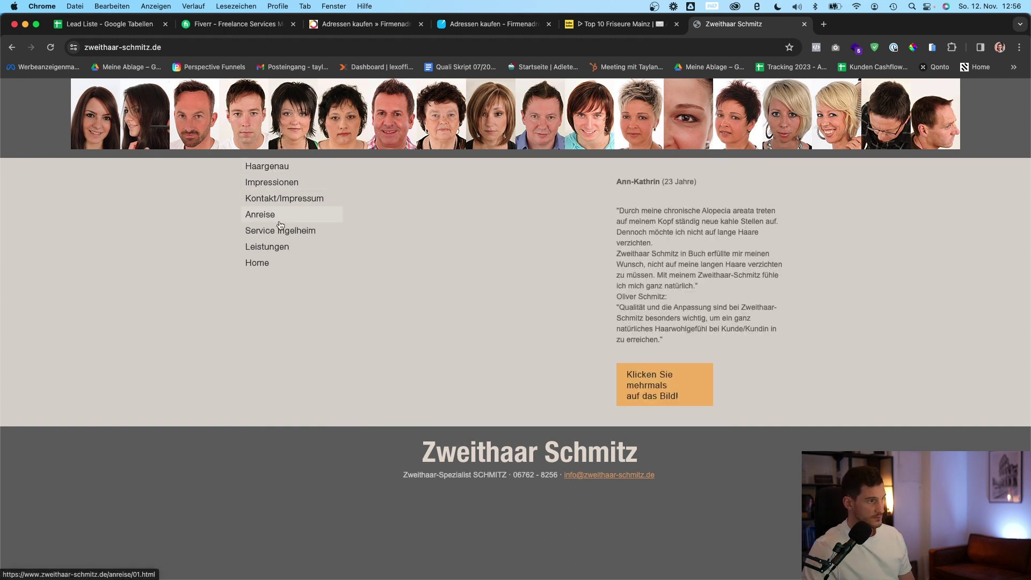
click(276, 184)
click(279, 197)
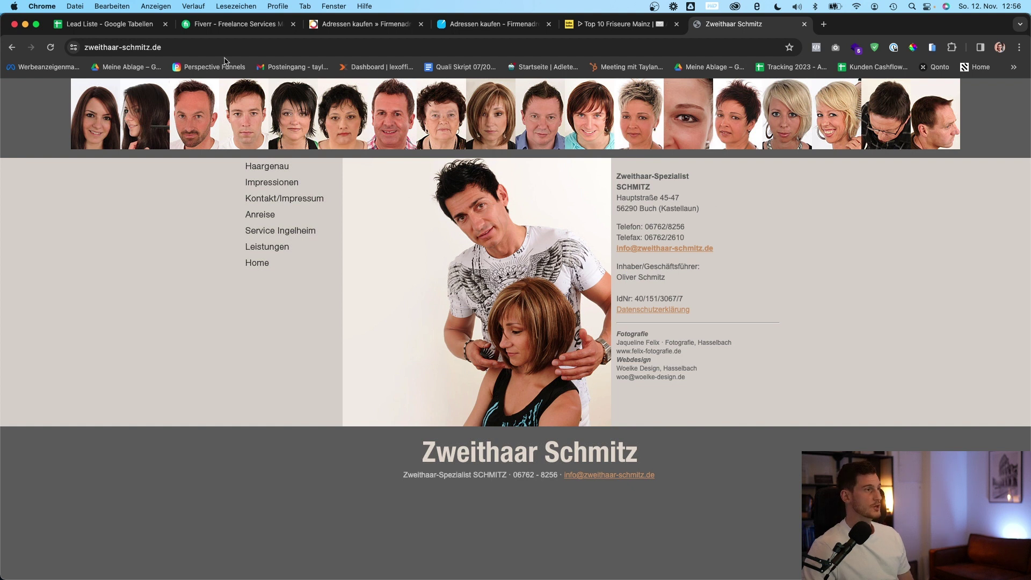
Return to the Gelbe Seiten results and review further hairdresser listings in Mainz.
key(super+1)
key(super+5)
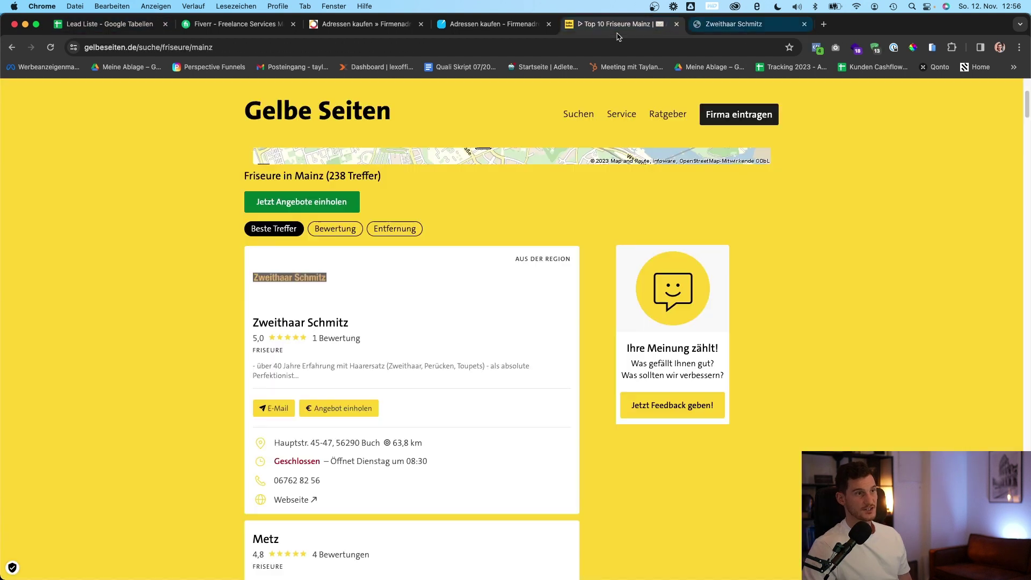
scroll(800, 271, down, 10)
scroll(800, 269, down, 15)
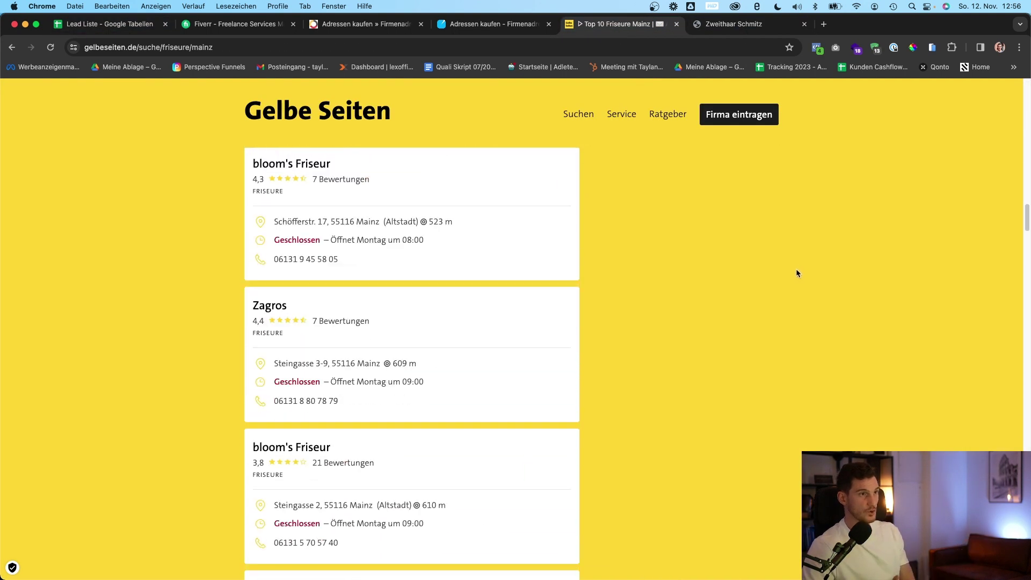
scroll(654, 274, up, 20)
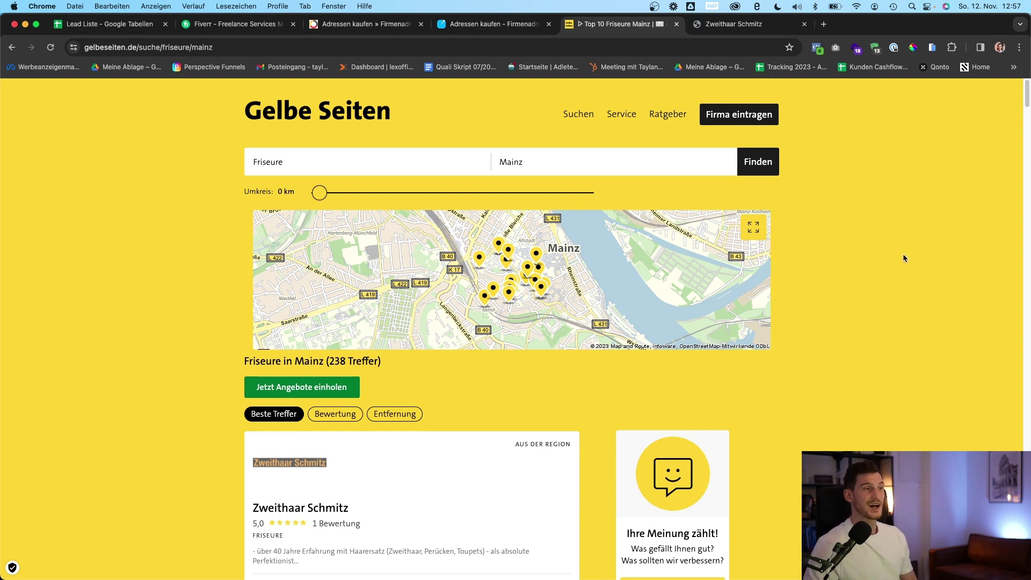
Close the Gelbe Seiten and Zweithaar Schmitz pages and return to the Lead Liste spreadsheet.
click(677, 25)
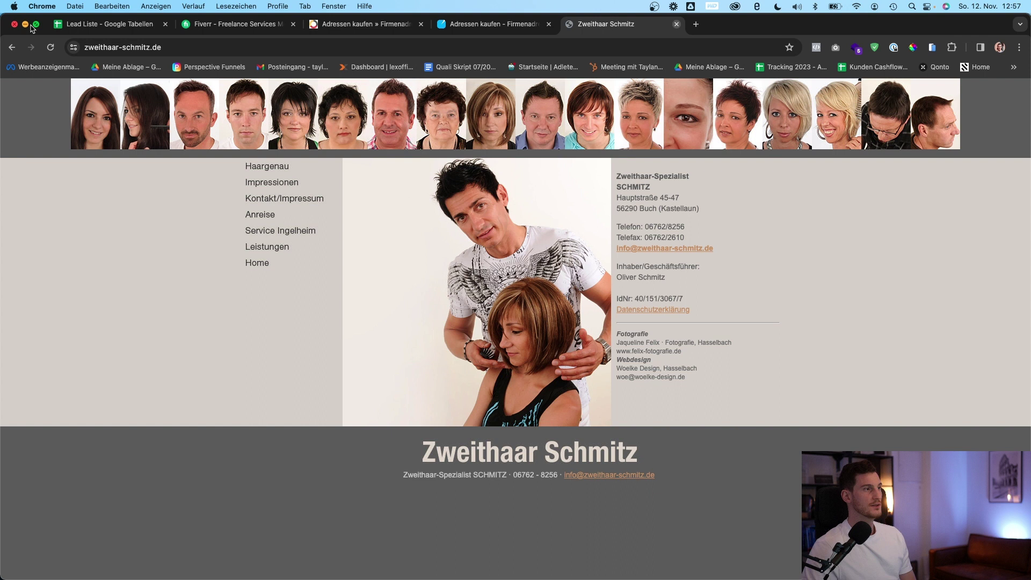
key(super+w)
key(super+1)
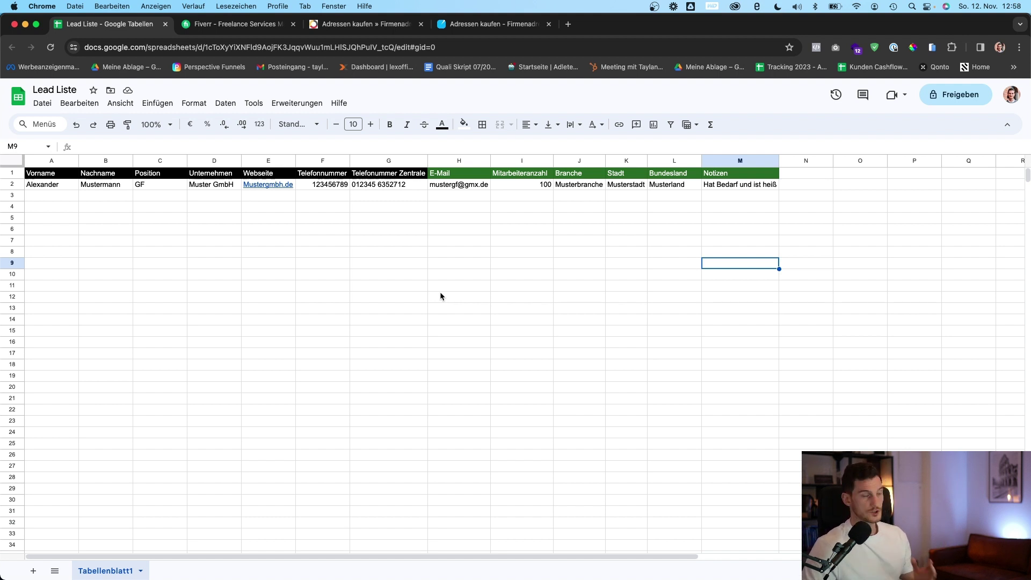
Switch to Fiverr and search its services for lead generation, using the matching search suggestion.
click(247, 26)
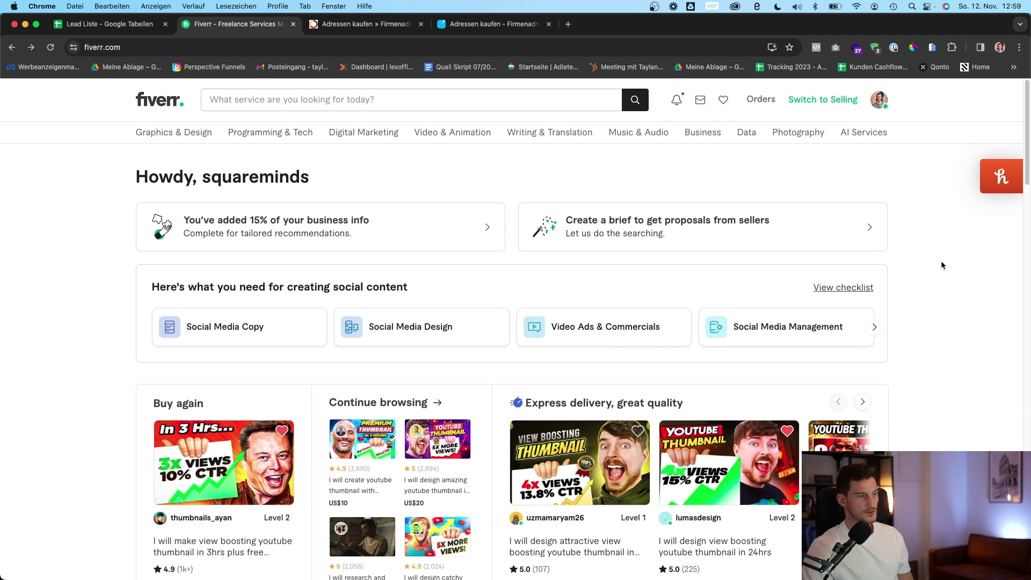
click(434, 103)
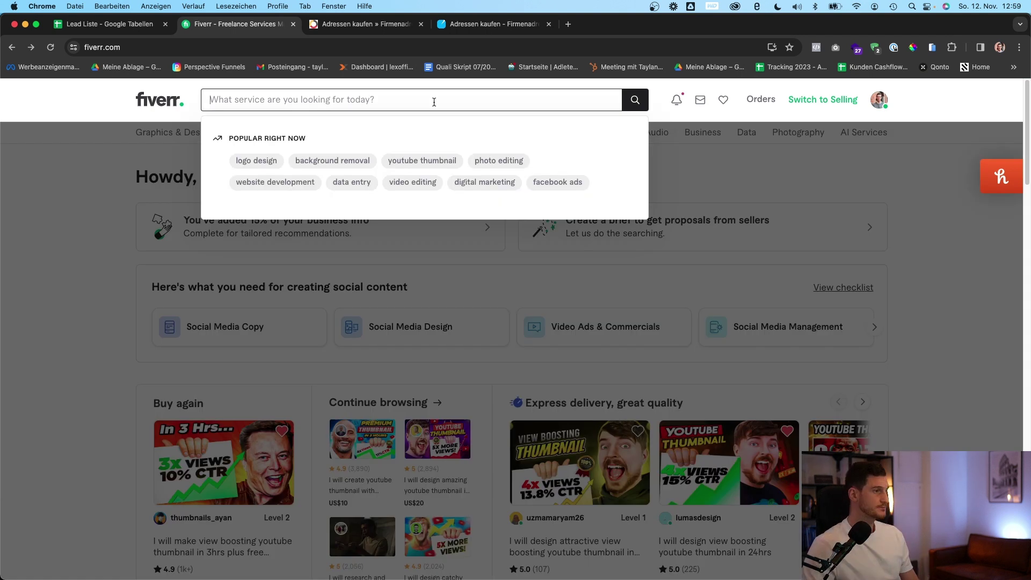
text(Lead genereation)
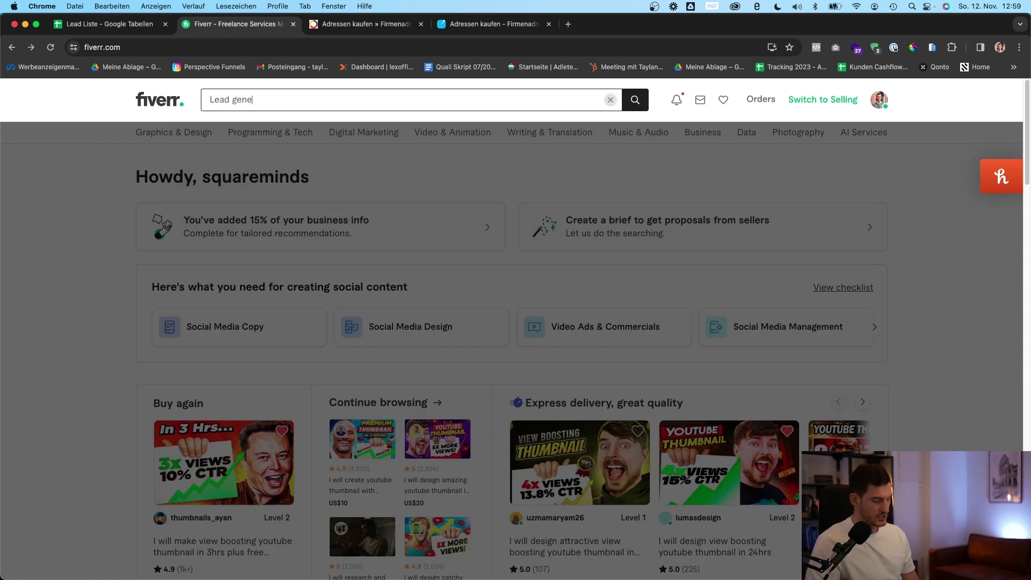
click(391, 137)
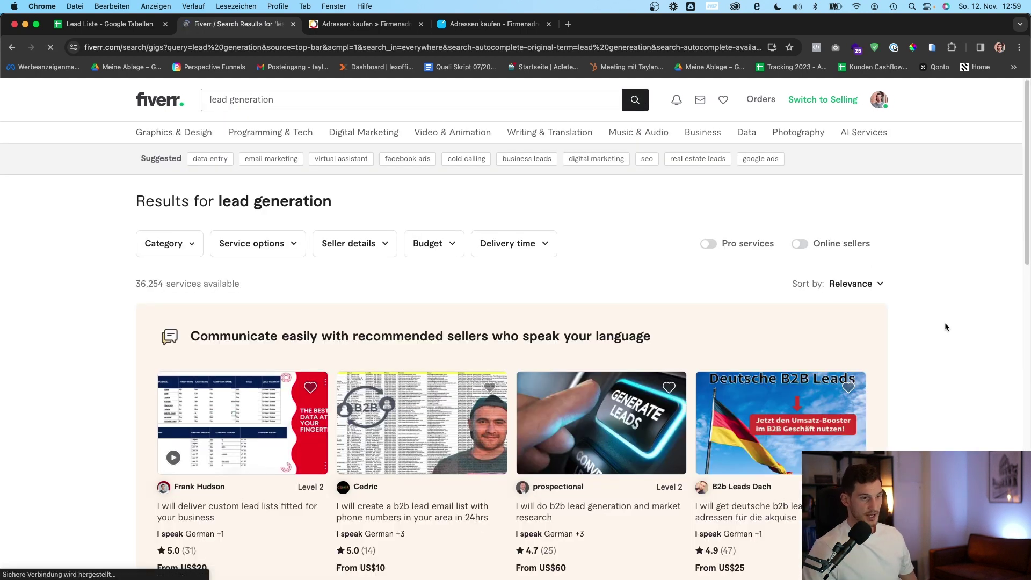
Review the recommended German-speaking sellers and open the gig for a B2B lead email list with phone numbers in a new tab.
scroll(955, 316, down, 3)
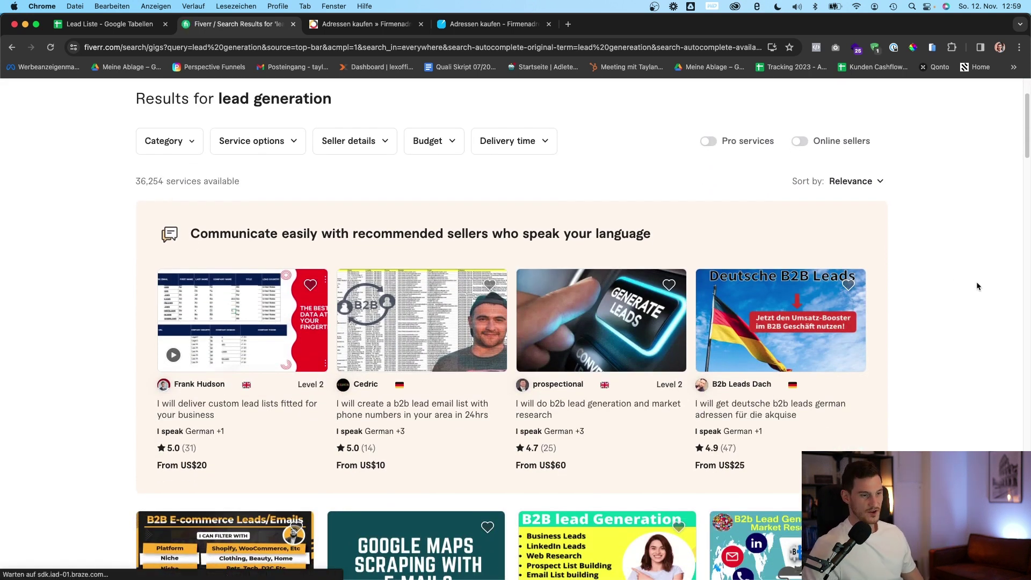
scroll(977, 286, up, 1)
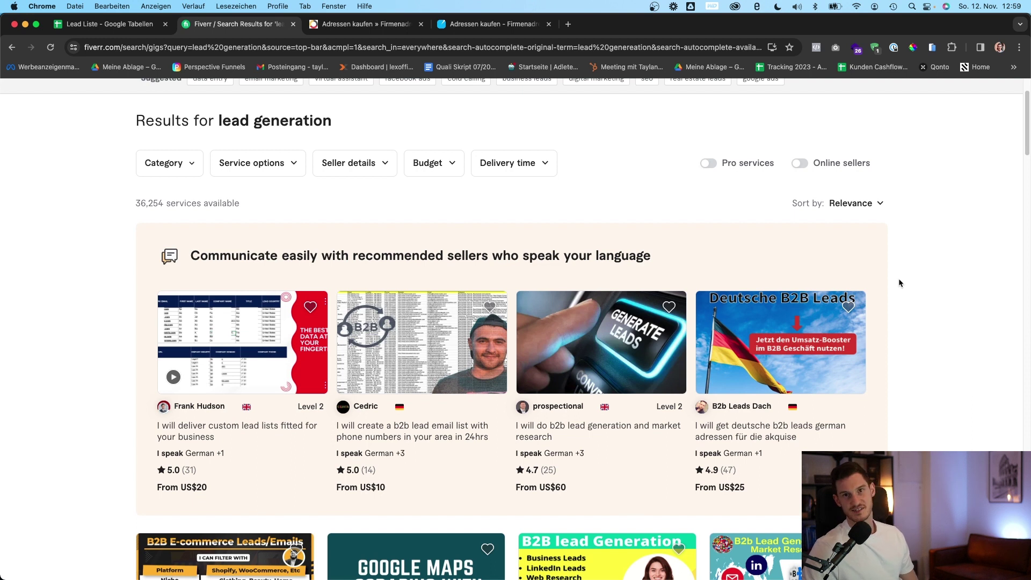
scroll(889, 263, down, 1)
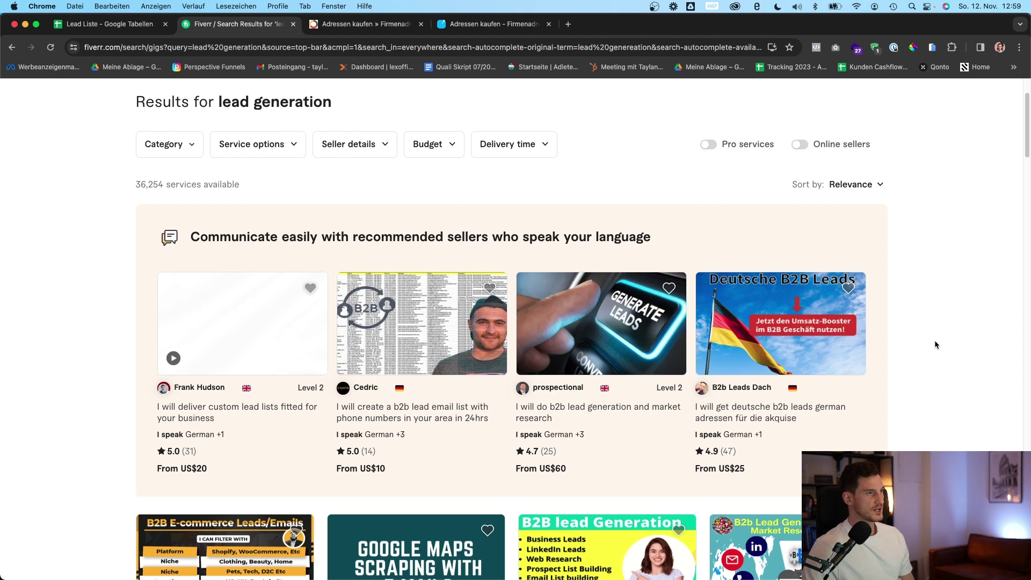
scroll(935, 344, down, 1)
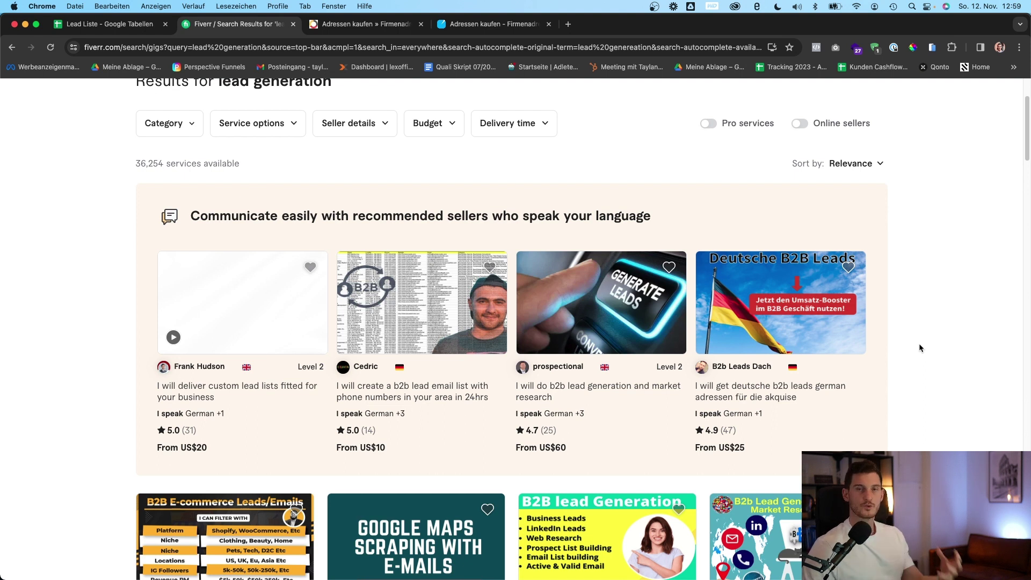
scroll(923, 341, down, 1)
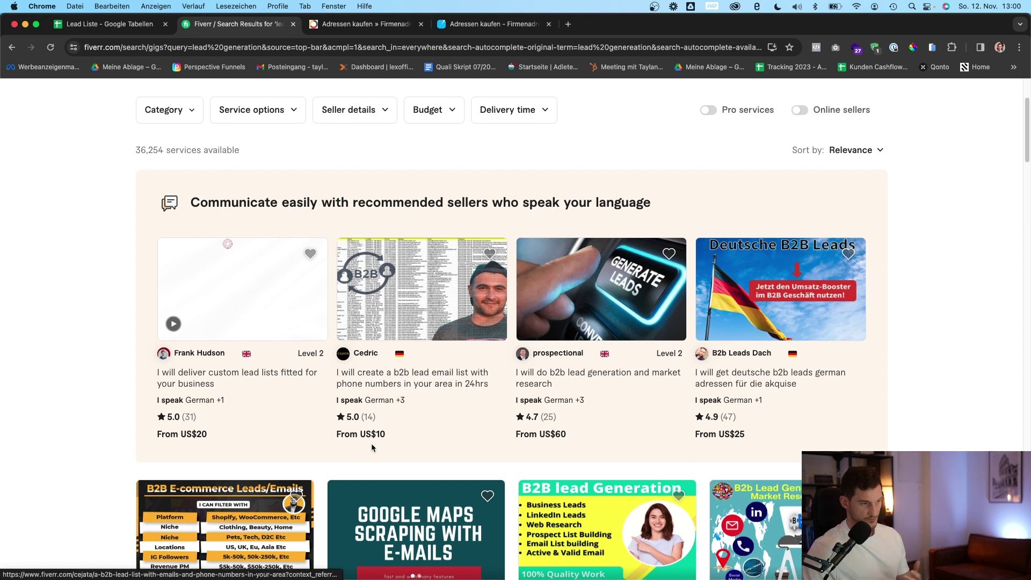
right_click(421, 287)
click(459, 292)
key(ctrl+Tab)
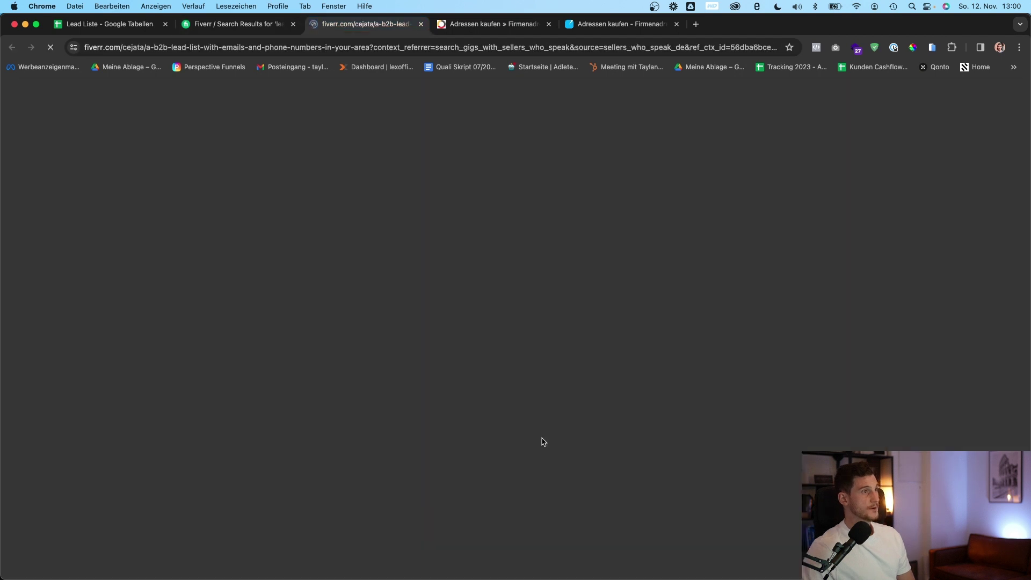